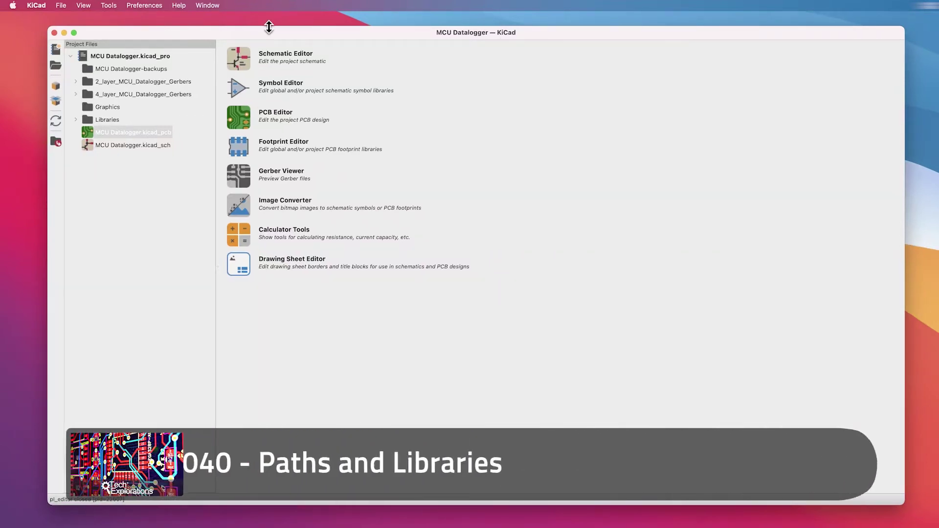
# Open the Preferences menu in the MCU Datalogger project manager
pyautogui.click(147, 7)
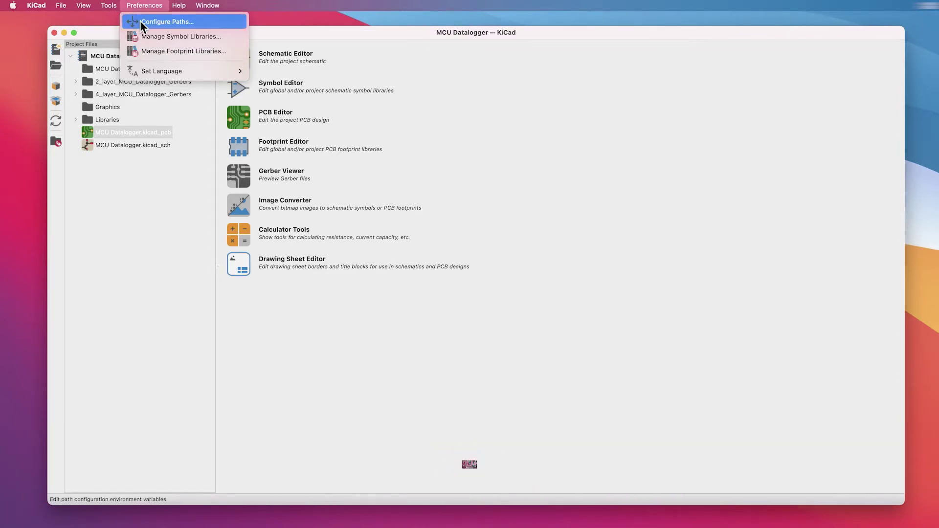
# Open Configure Paths, move it aside, and highlight the footprint, symbol and template variables
pyautogui.click(140, 22)
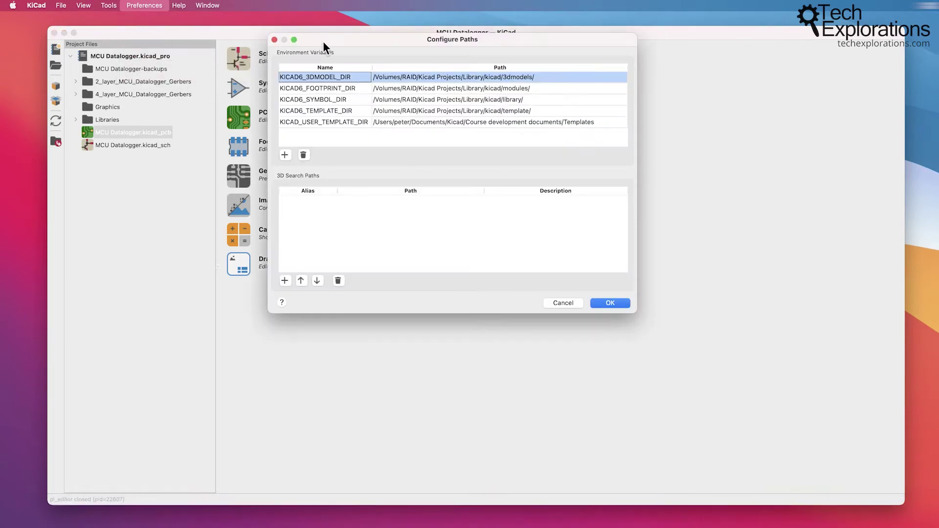
pyautogui.moveTo(368, 38); pyautogui.dragTo(483, 66)
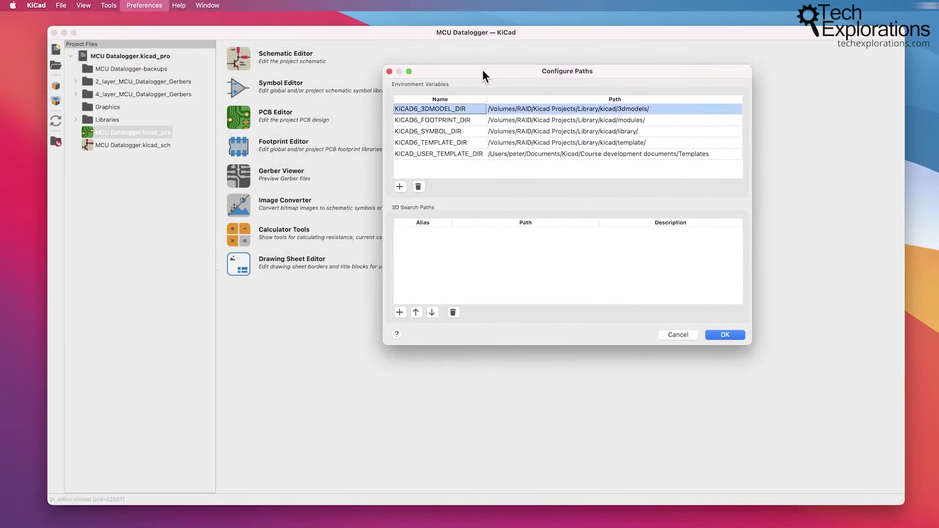
pyautogui.click(430, 113)
pyautogui.click(428, 124)
pyautogui.click(426, 139)
pyautogui.click(427, 150)
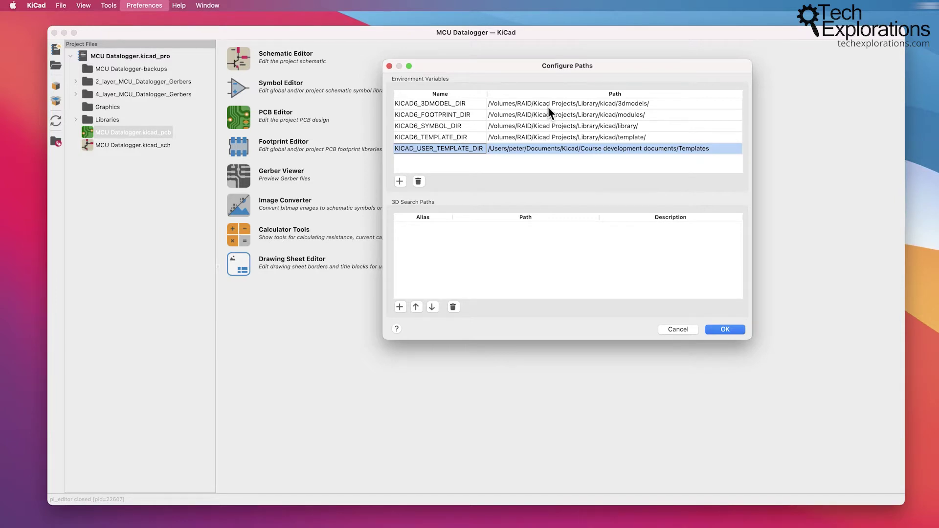
# Revisit KICAD6_SYMBOL_DIR, FOOTPRINT_DIR, 3DMODEL_DIR and both template variables in the table
pyautogui.click(438, 127)
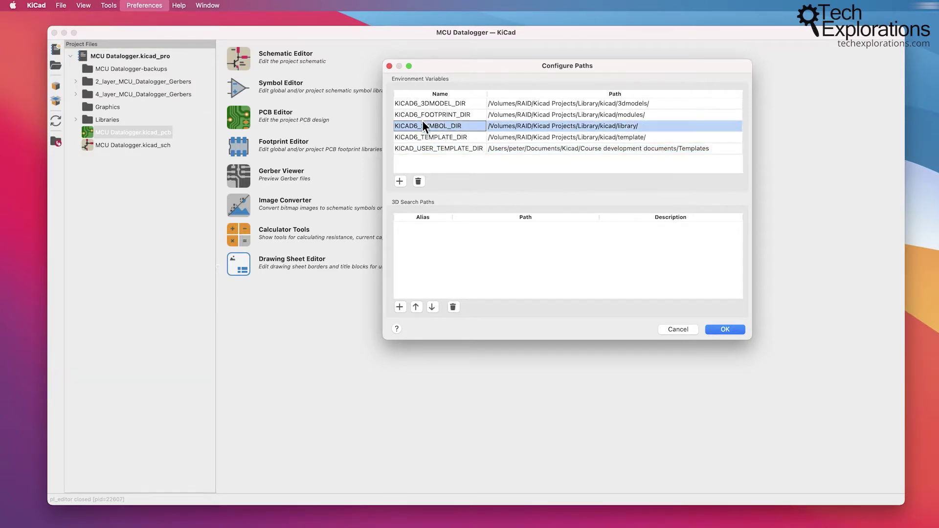
pyautogui.click(440, 114)
pyautogui.click(439, 102)
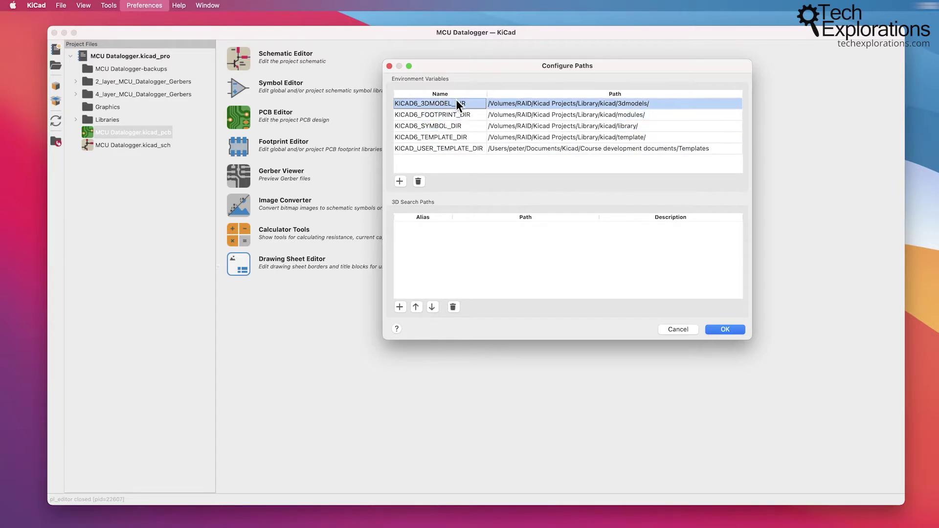
pyautogui.click(439, 113)
pyautogui.click(437, 125)
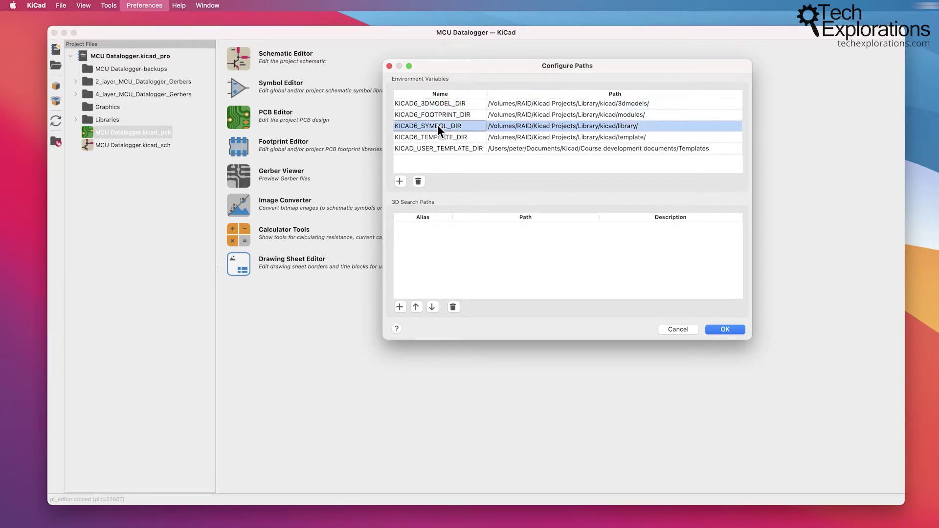
pyautogui.click(464, 115)
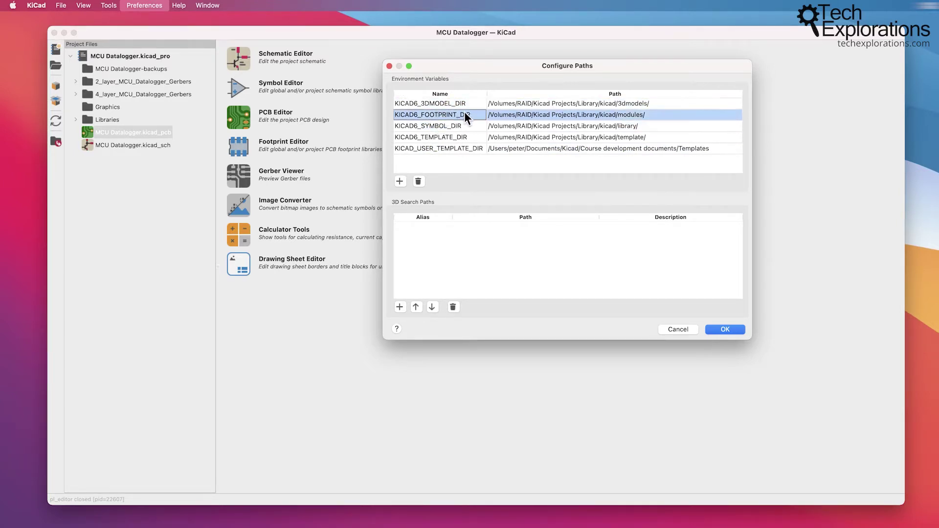
pyautogui.click(433, 103)
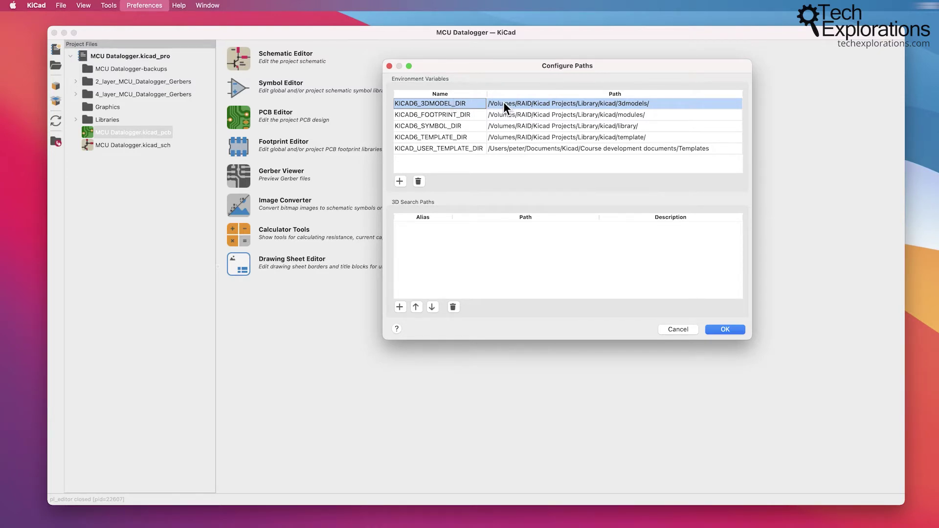
pyautogui.click(449, 139)
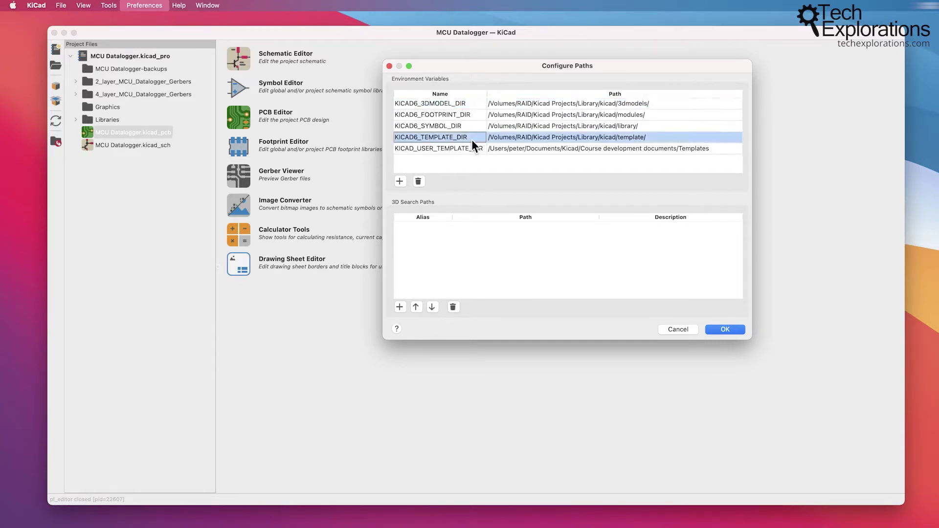
pyautogui.click(439, 145)
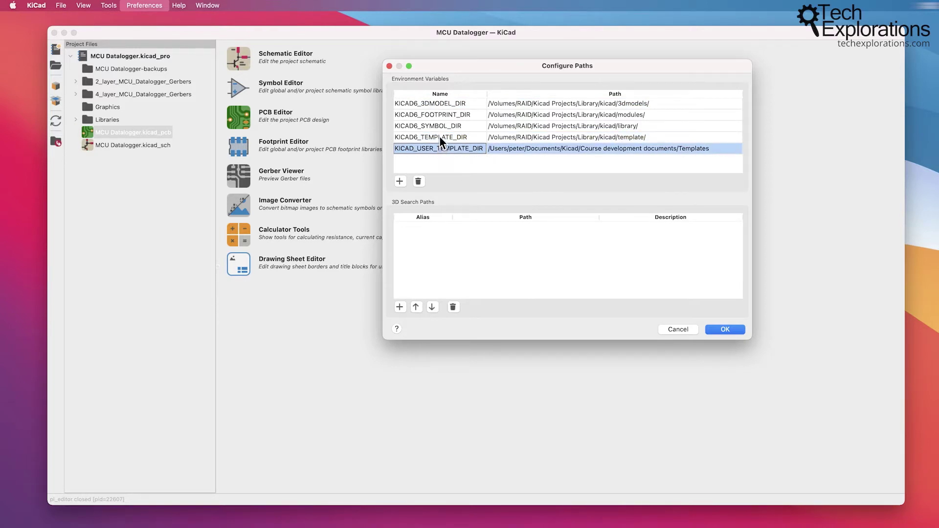
pyautogui.keyDown('shift'); pyautogui.click(440, 136); pyautogui.keyUp('shift')
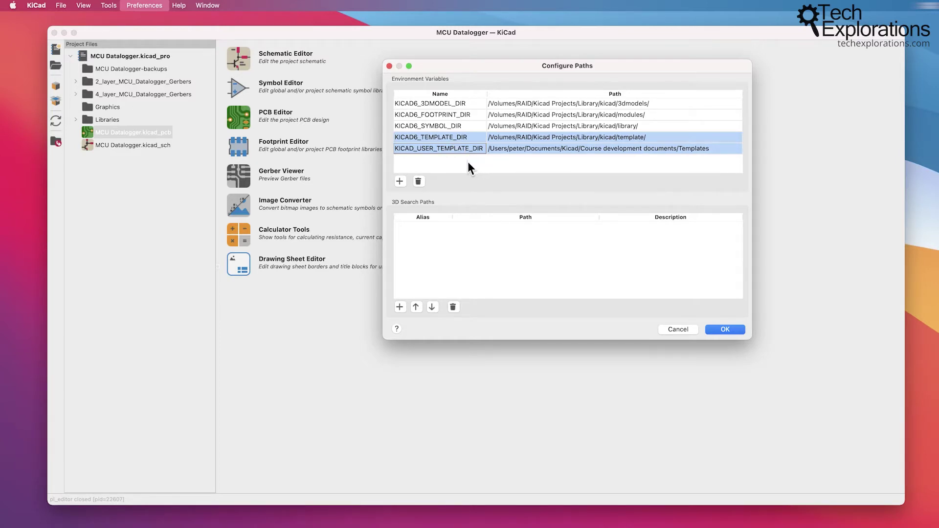
pyautogui.click(437, 127)
pyautogui.click(435, 101)
pyautogui.click(438, 124)
pyautogui.click(443, 139)
pyautogui.doubleClick(513, 104)
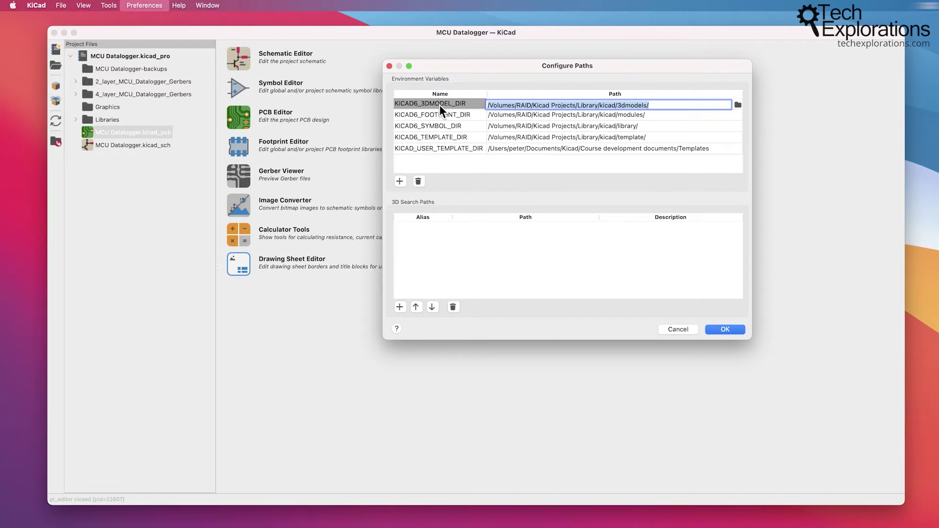
pyautogui.click(538, 161)
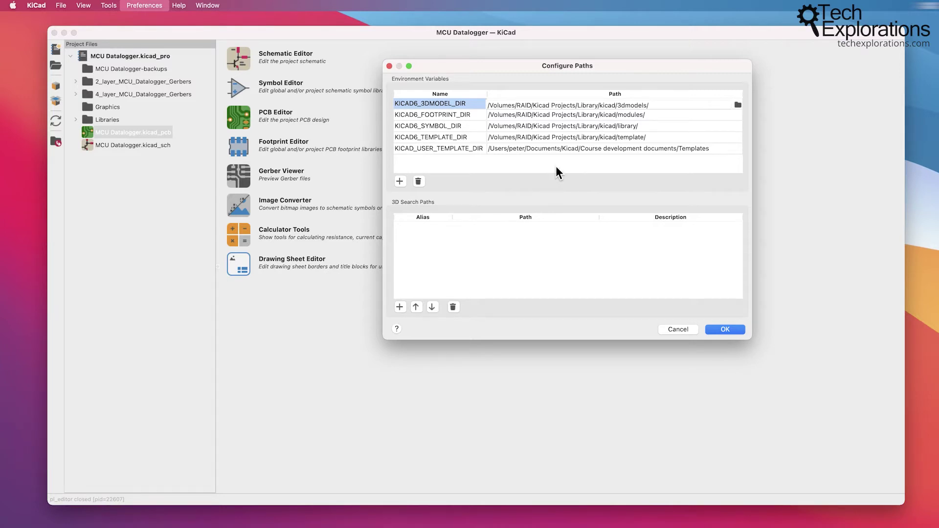
pyautogui.click(635, 254)
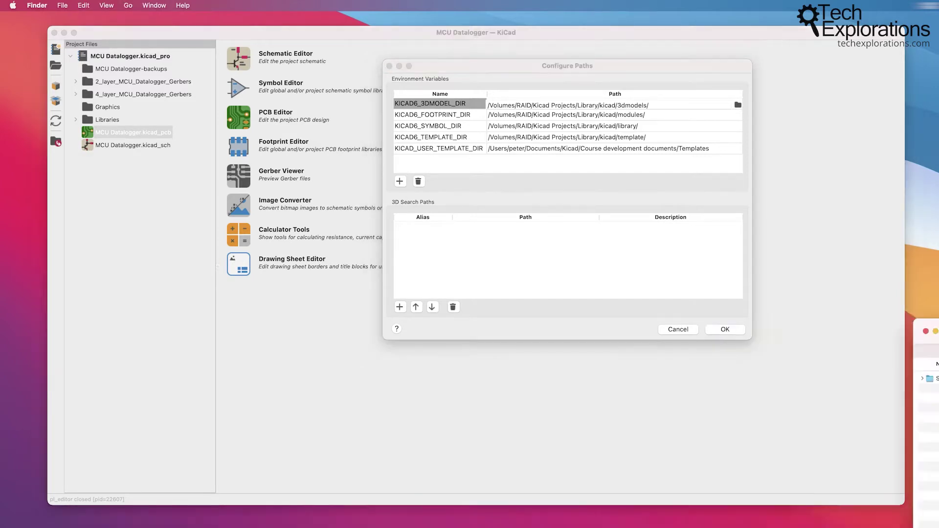
# Arrange Finder beside the Configure Paths dialog and switch Finder to the Library location
pyautogui.moveTo(880, 325); pyautogui.dragTo(172, 116)
pyautogui.moveTo(512, 66); pyautogui.dragTo(593, 66)
pyautogui.click(42, 214)
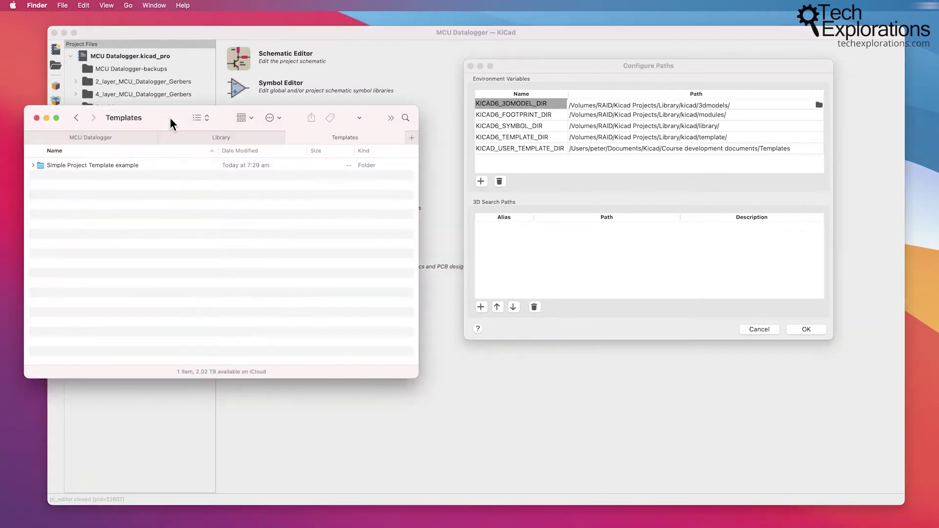
pyautogui.moveTo(171, 114); pyautogui.dragTo(171, 86)
pyautogui.click(220, 106)
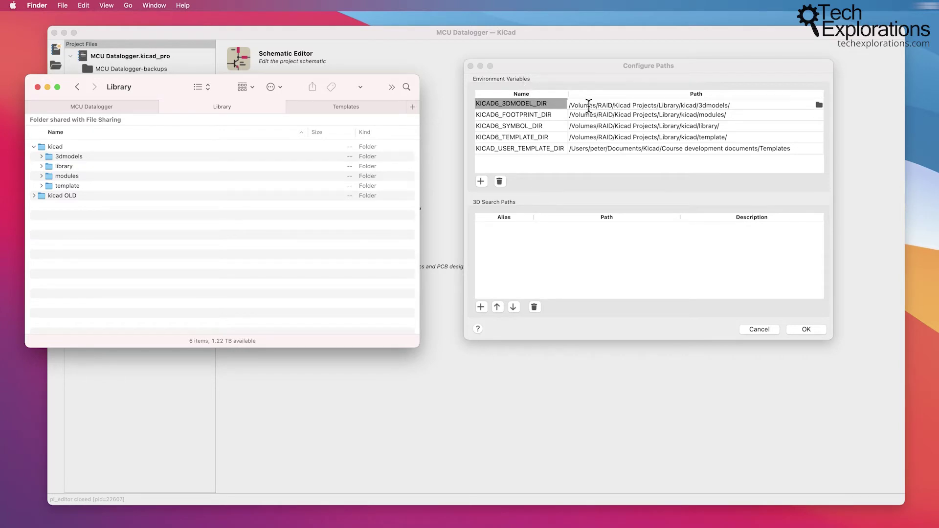
# Highlight the KICAD6_3DMODEL_DIR path and its RAID portion, comparing it with Finder
pyautogui.click(746, 105)
pyautogui.moveTo(746, 105); pyautogui.dragTo(568, 106)
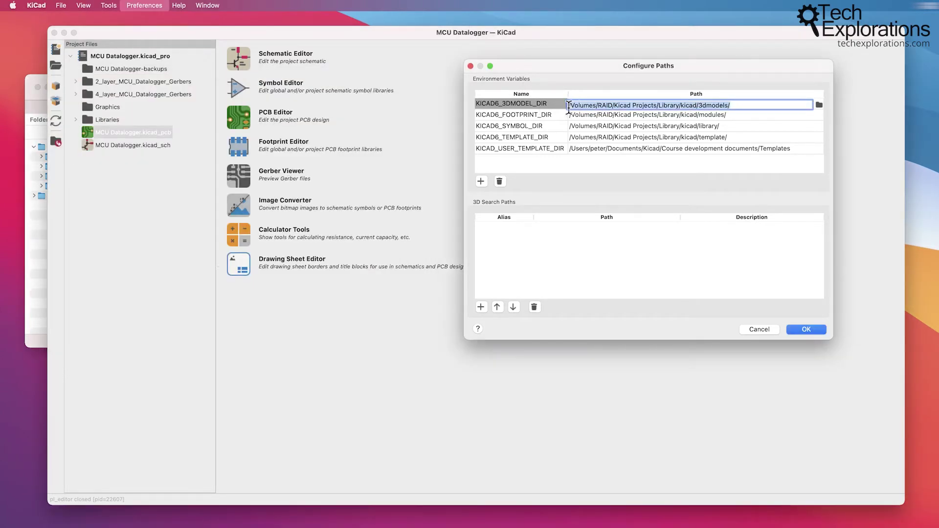
pyautogui.doubleClick(604, 104)
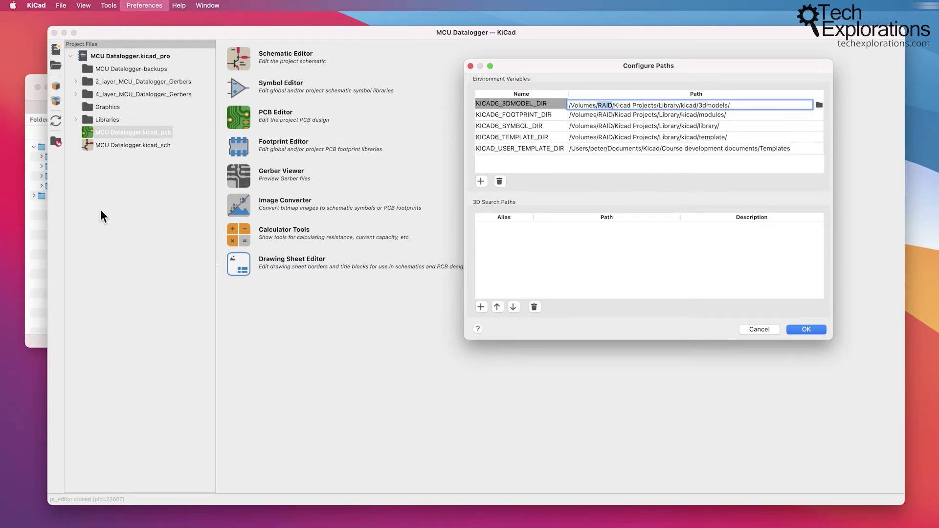
pyautogui.click(36, 261)
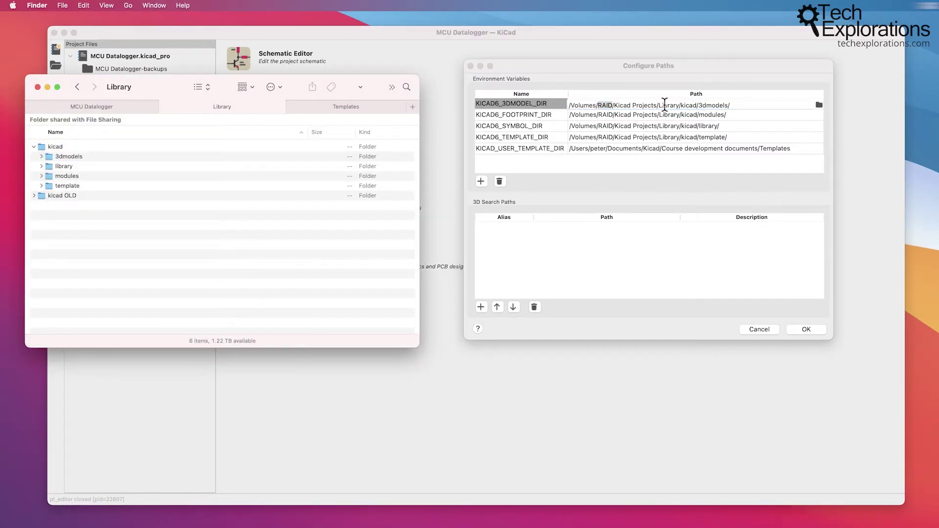
pyautogui.click(688, 105)
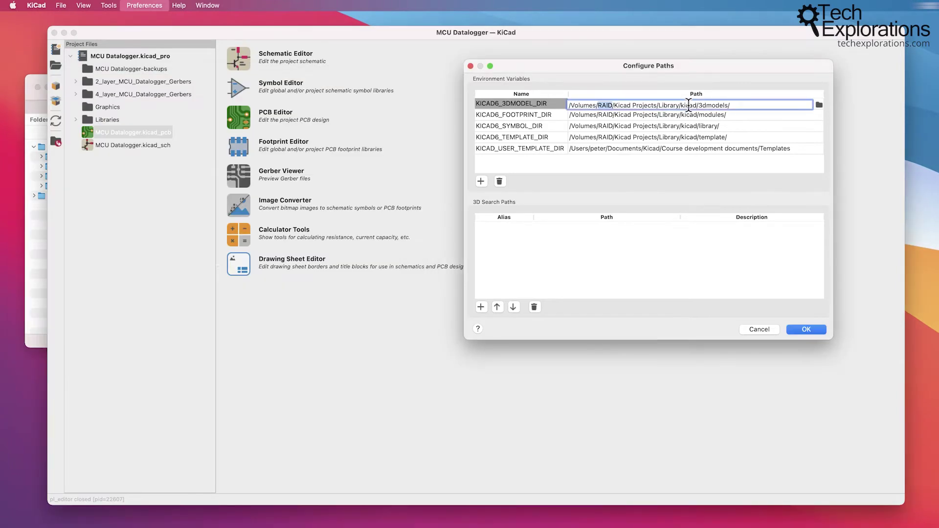
# View the 3dmodels folder's Info window in Finder, then close it
pyautogui.click(39, 244)
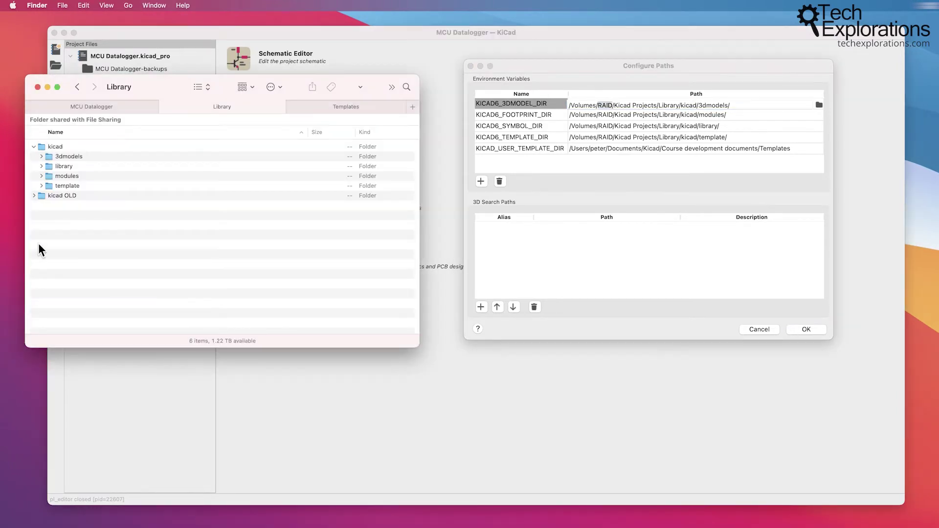
pyautogui.click(47, 157)
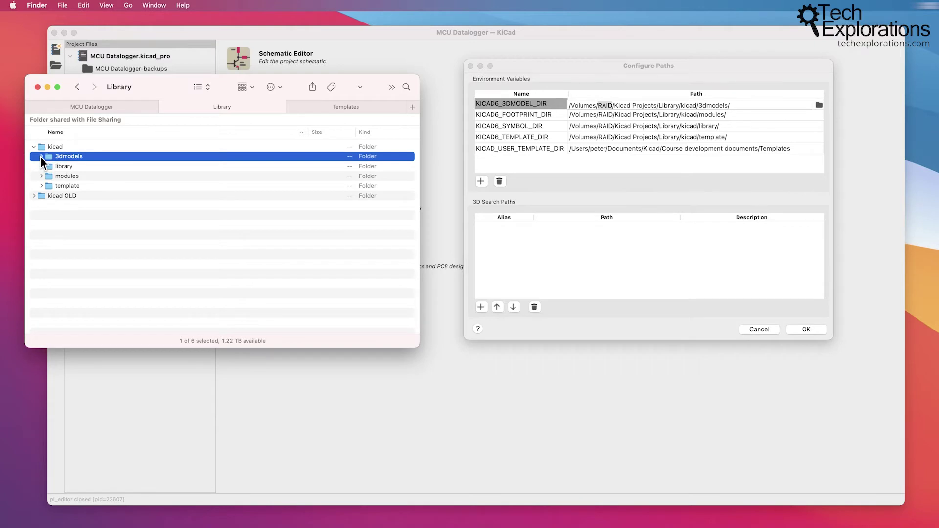
pyautogui.press('super+i')
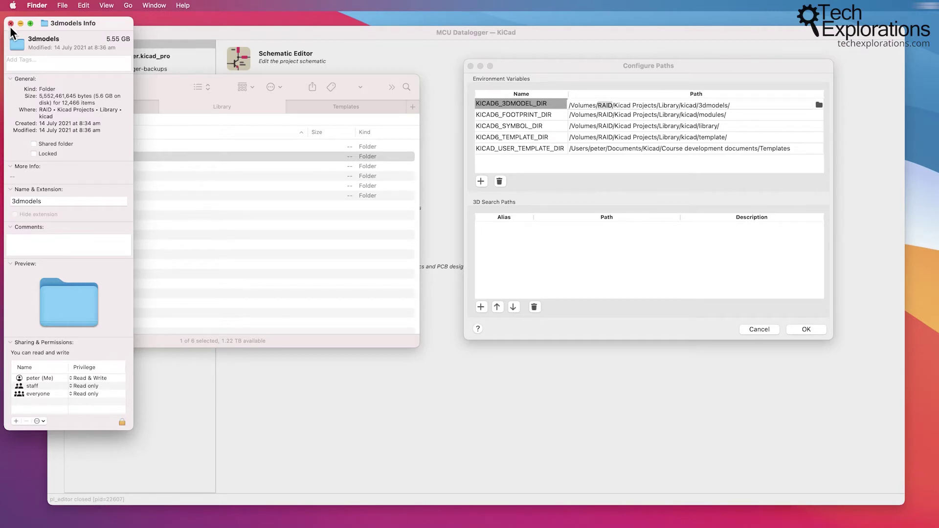
pyautogui.click(11, 27)
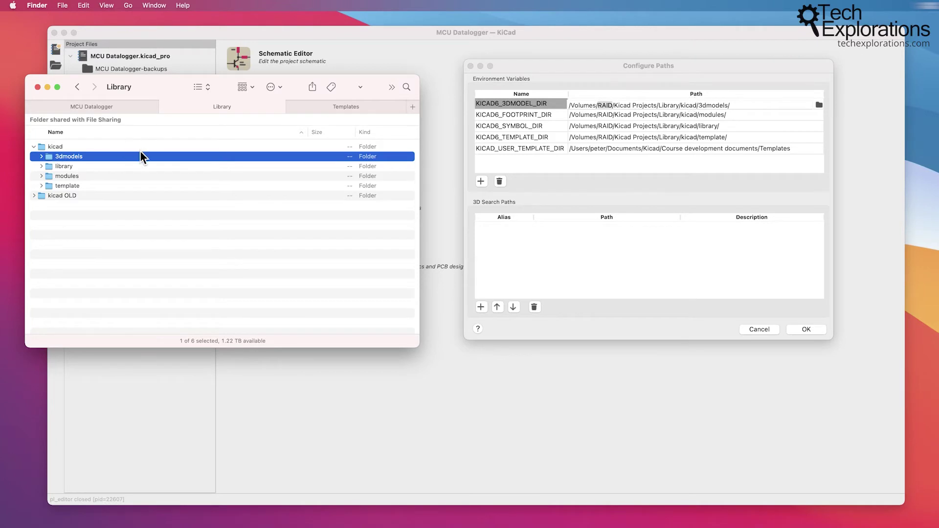
pyautogui.doubleClick(602, 116)
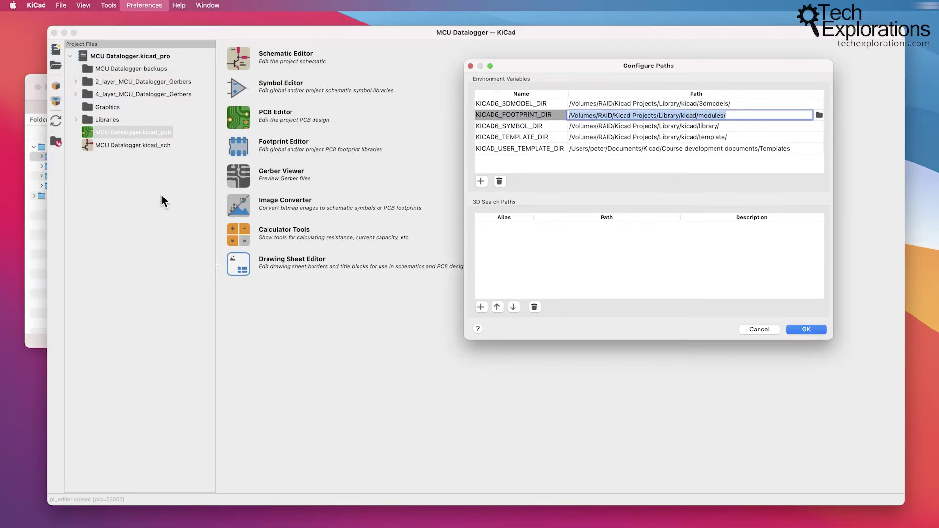
pyautogui.click(40, 248)
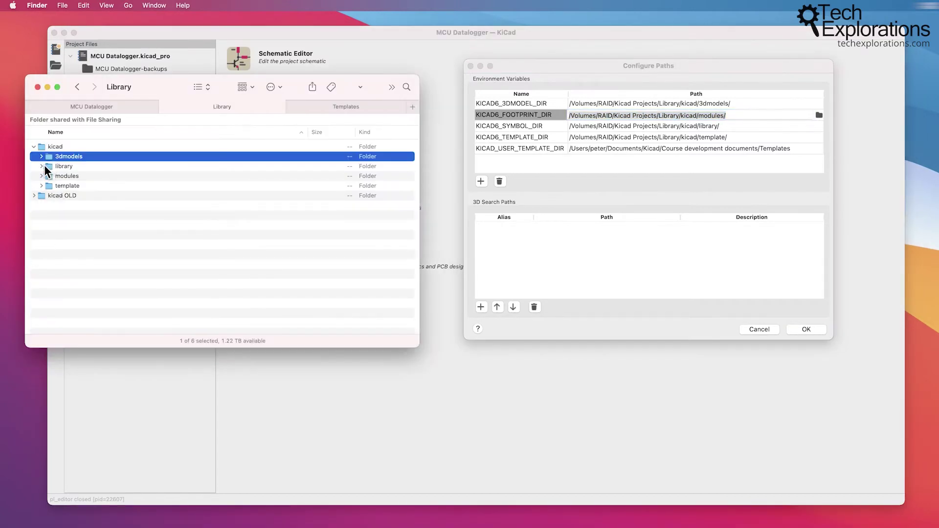
pyautogui.click(58, 168)
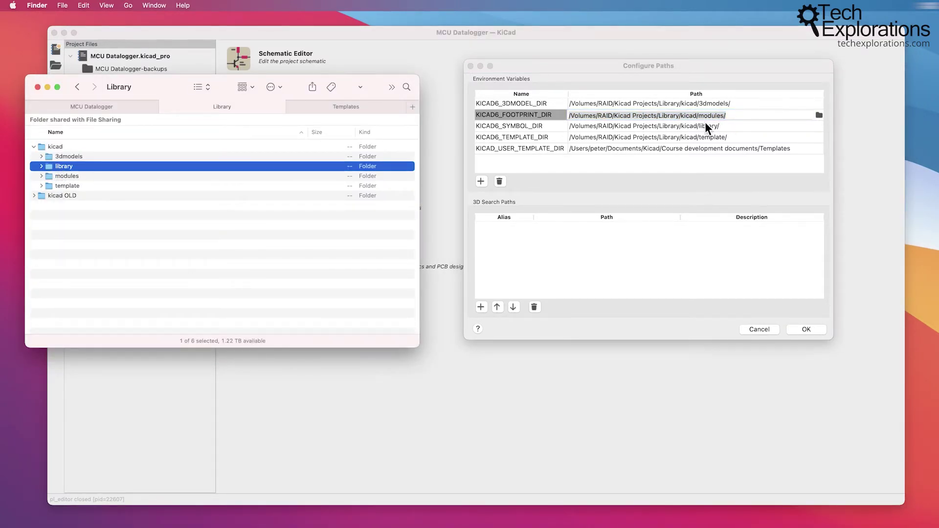
pyautogui.click(40, 166)
pyautogui.scroll(-5, 74, 203)
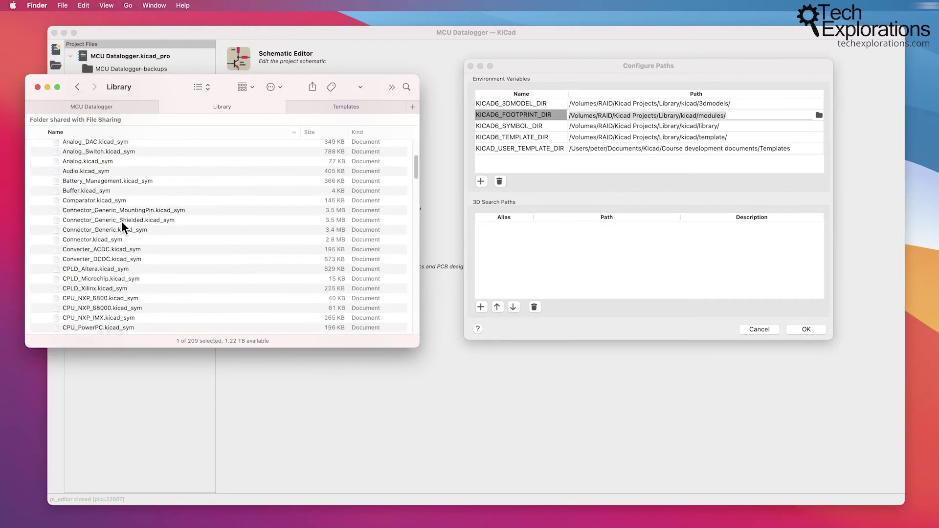
pyautogui.scroll(5, 136, 233)
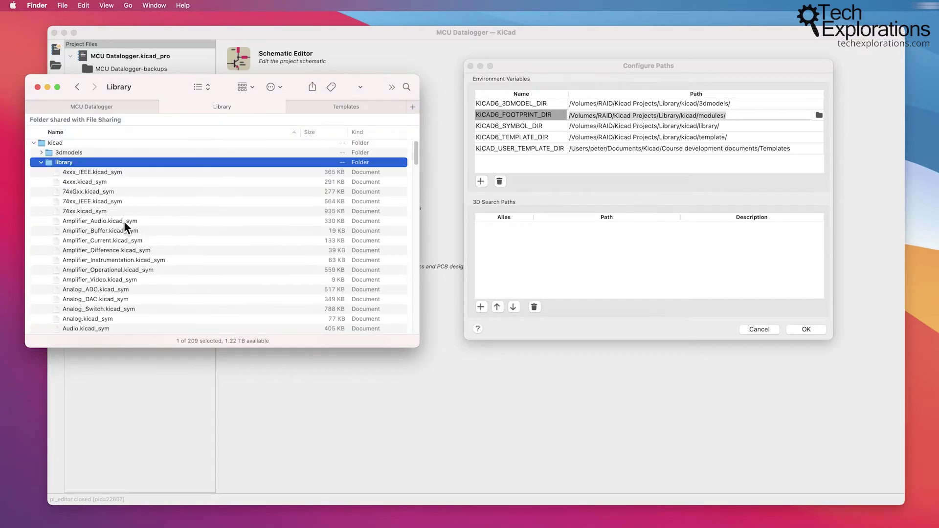
pyautogui.press('super+i')
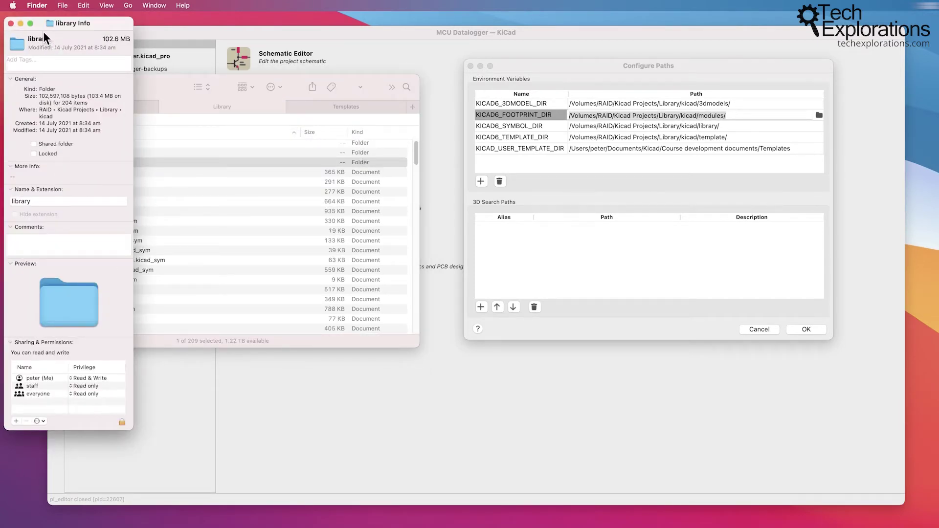
pyautogui.click(10, 23)
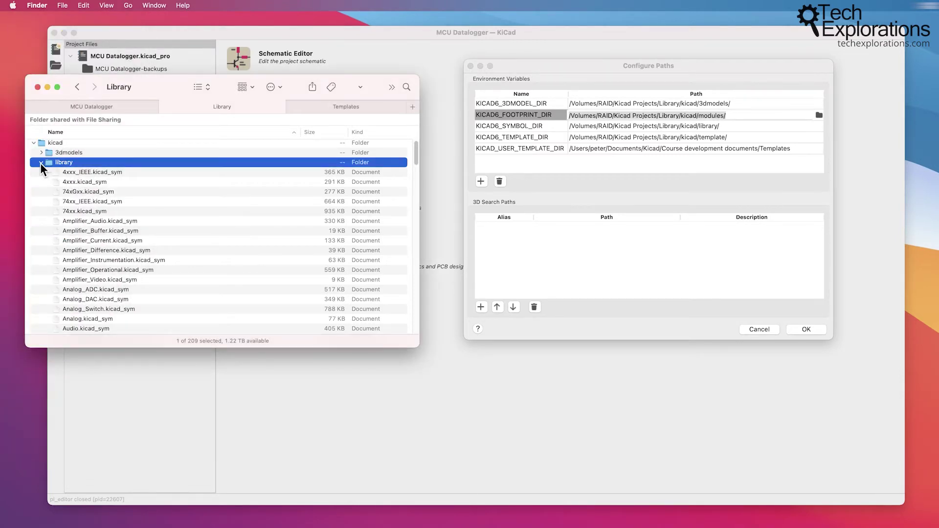
pyautogui.click(41, 163)
pyautogui.click(51, 176)
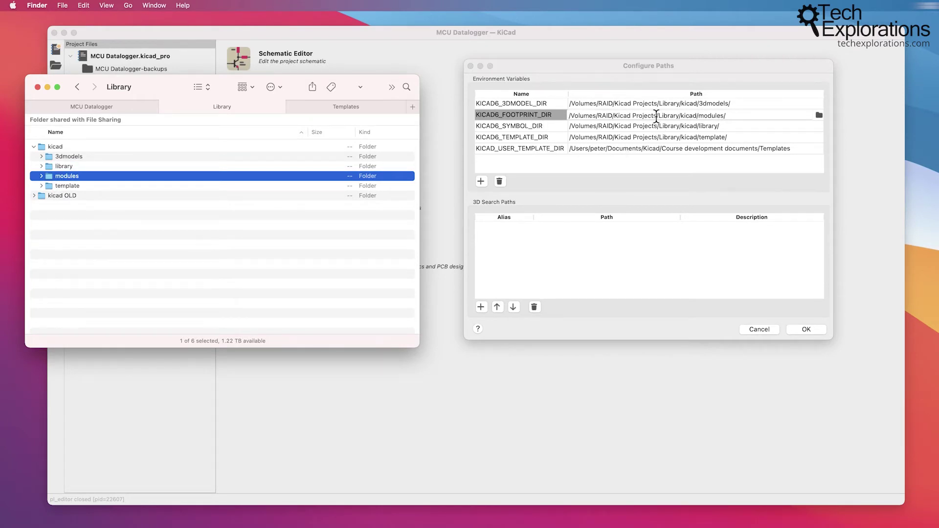
pyautogui.doubleClick(722, 116)
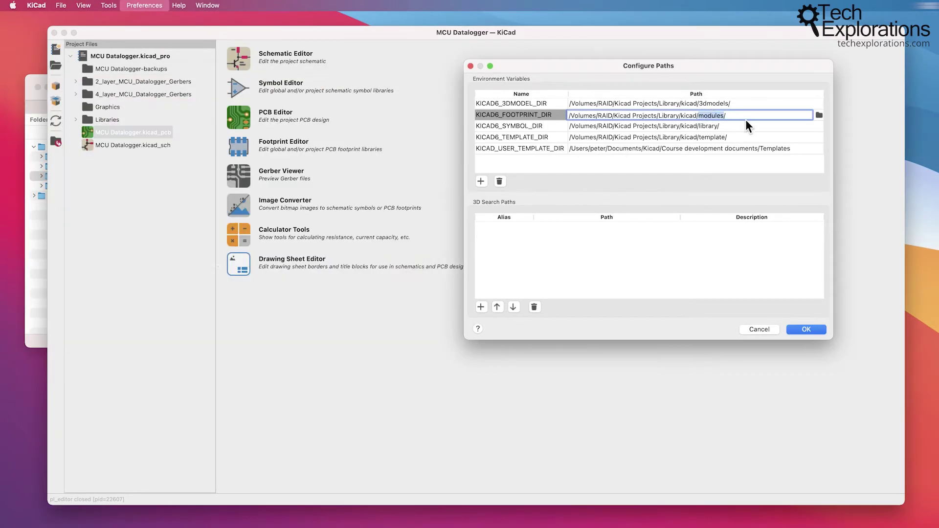
pyautogui.click(42, 176)
pyautogui.click(42, 176)
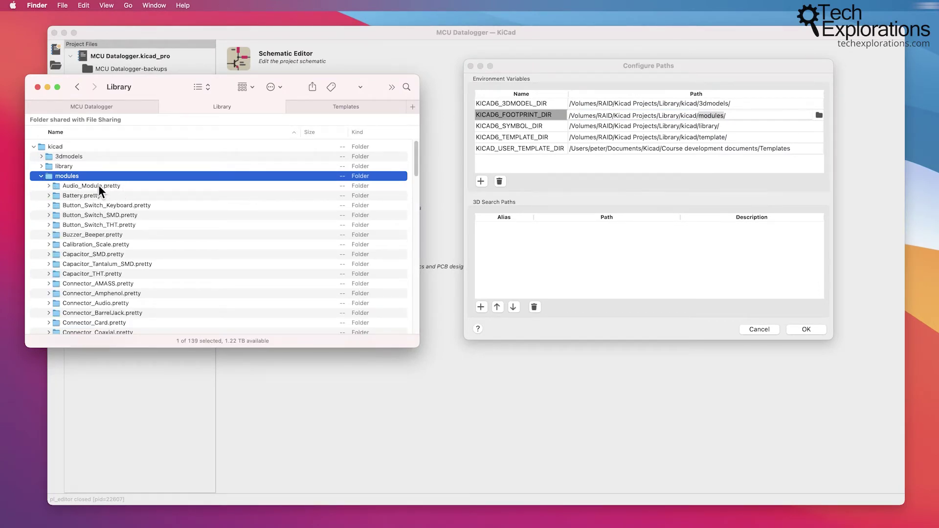
pyautogui.click(48, 185)
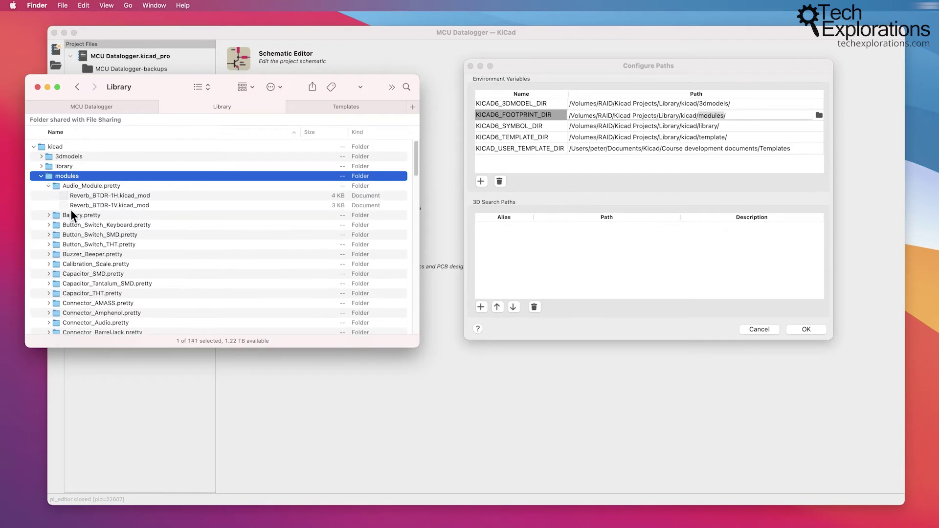
pyautogui.click(113, 195)
pyautogui.click(114, 204)
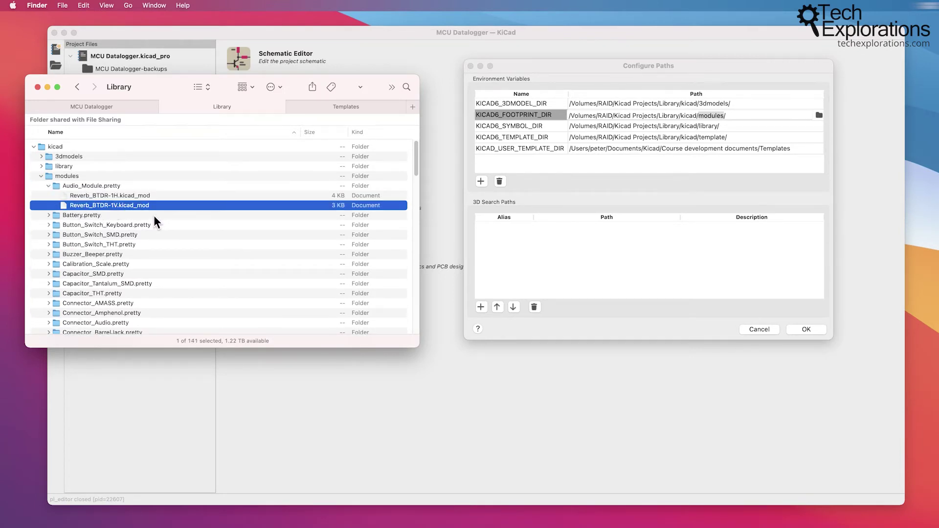
pyautogui.click(63, 176)
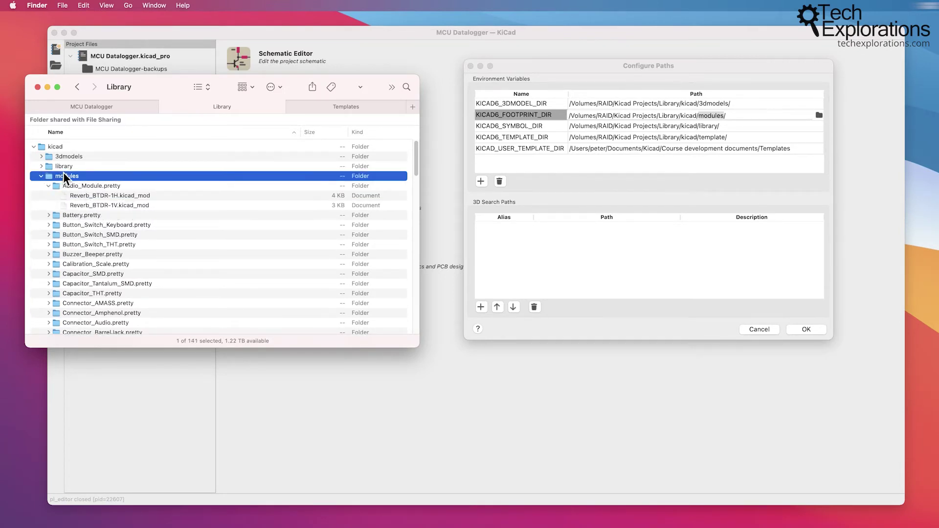
pyautogui.press('super+i')
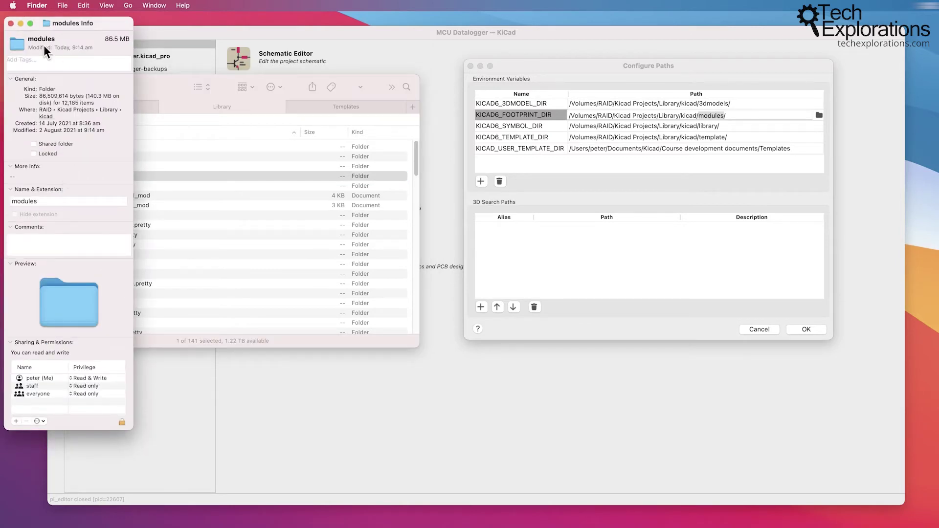
pyautogui.click(10, 23)
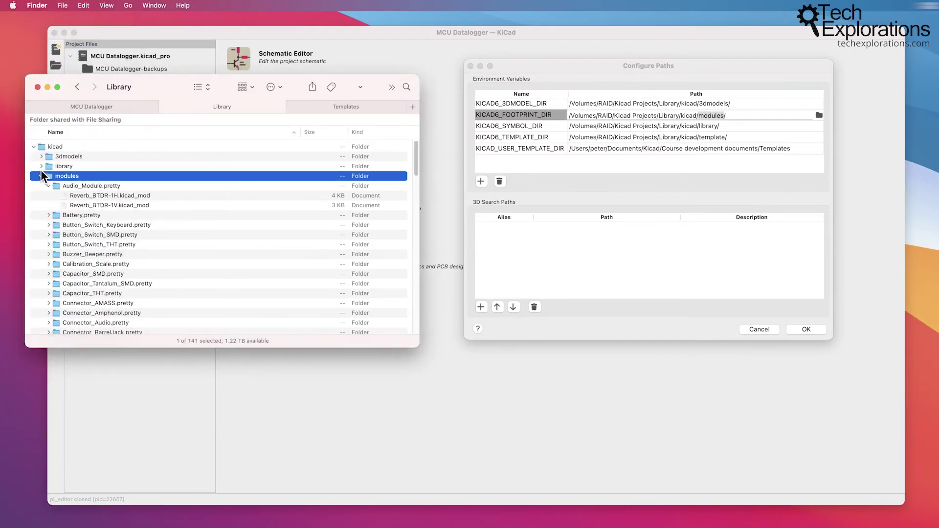
pyautogui.click(41, 177)
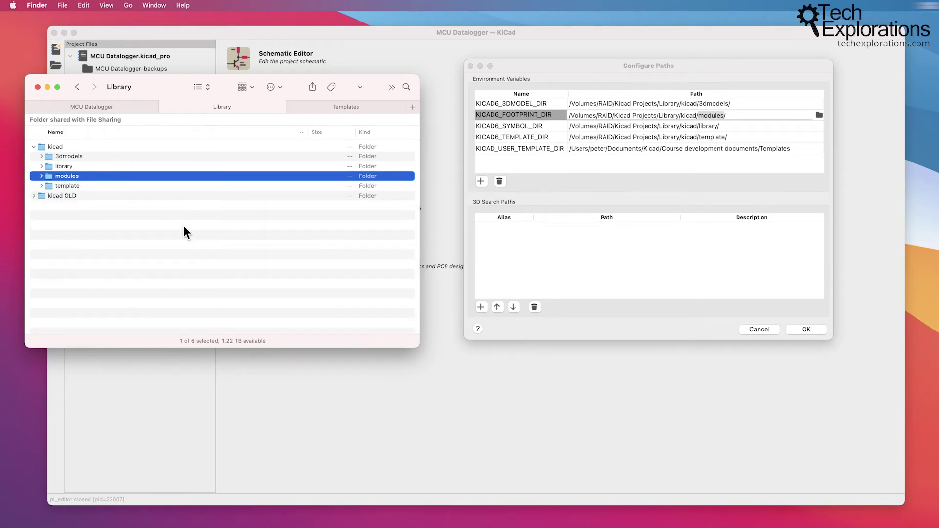
pyautogui.click(51, 185)
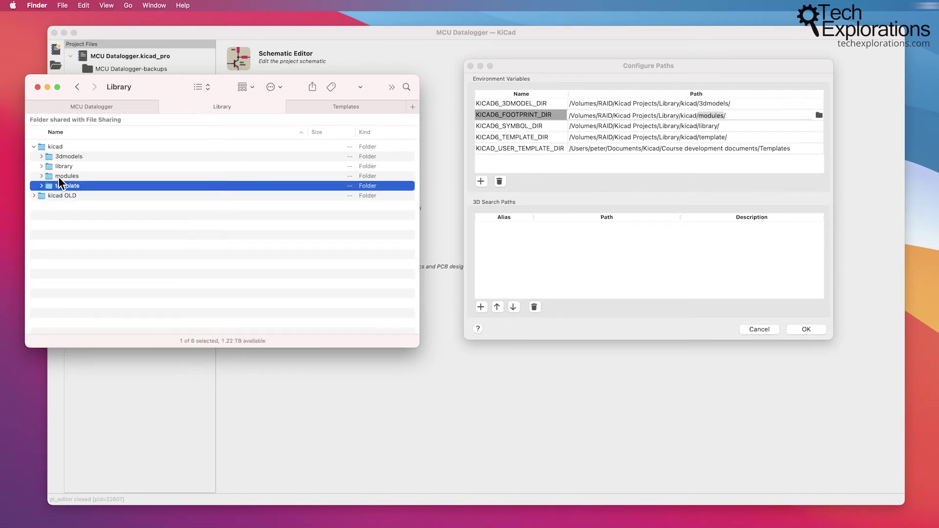
pyautogui.click(41, 186)
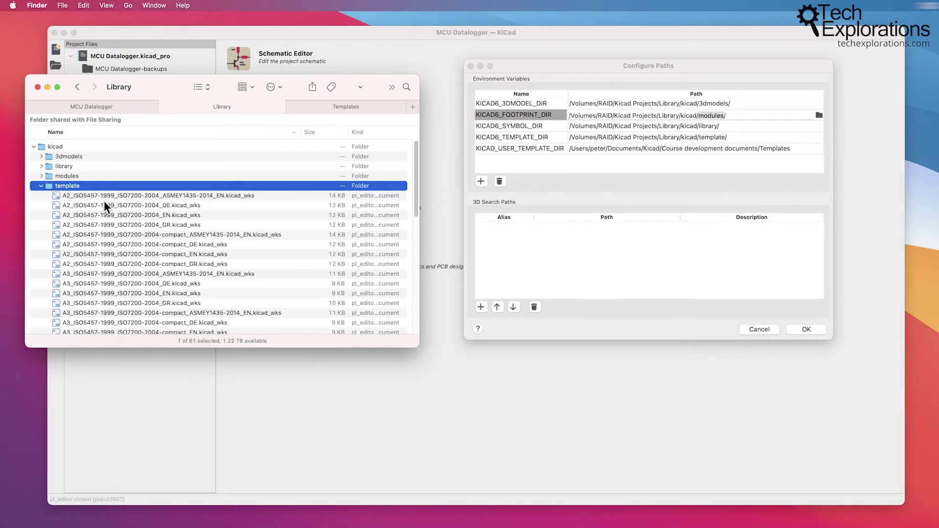
pyautogui.scroll(-2, 103, 201)
pyautogui.scroll(2, 104, 201)
pyautogui.click(42, 186)
pyautogui.click(647, 229)
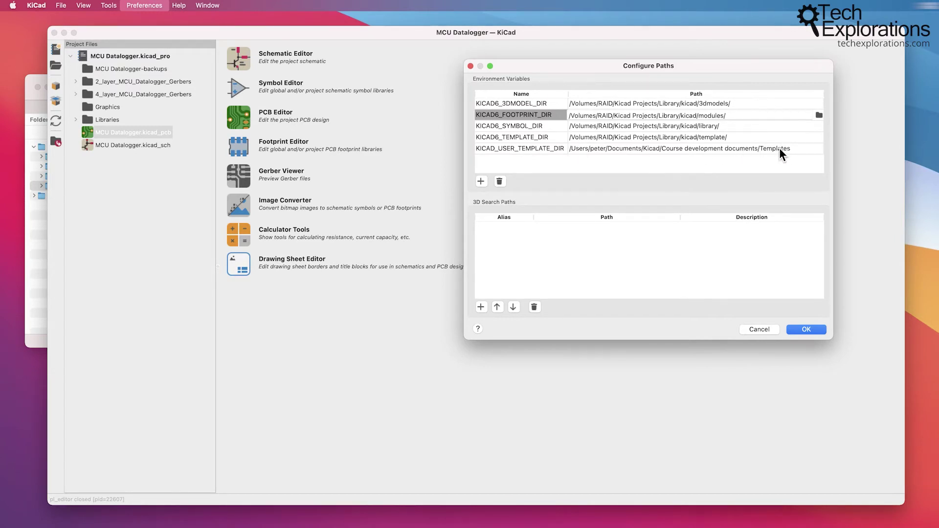
# Expand Simple Project Template example under Templates, return to Library, and move Configure Paths forward
pyautogui.click(31, 265)
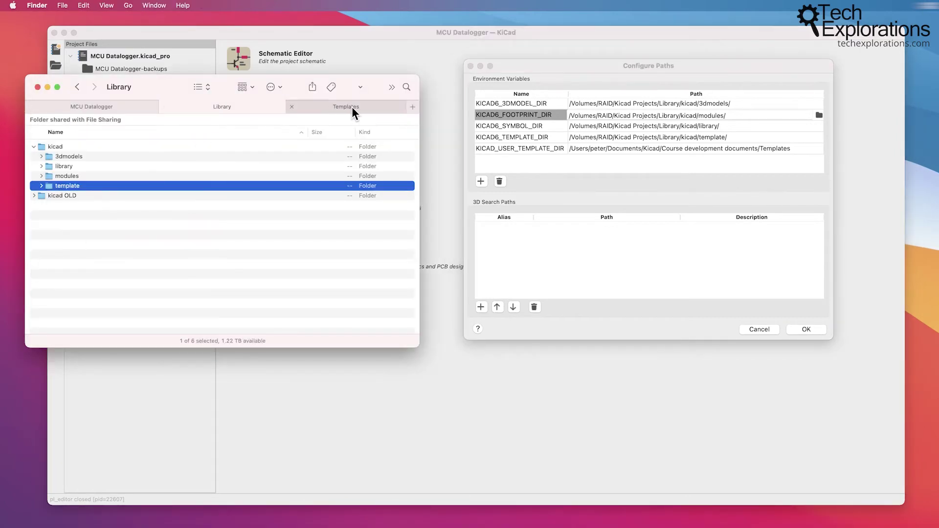
pyautogui.click(352, 106)
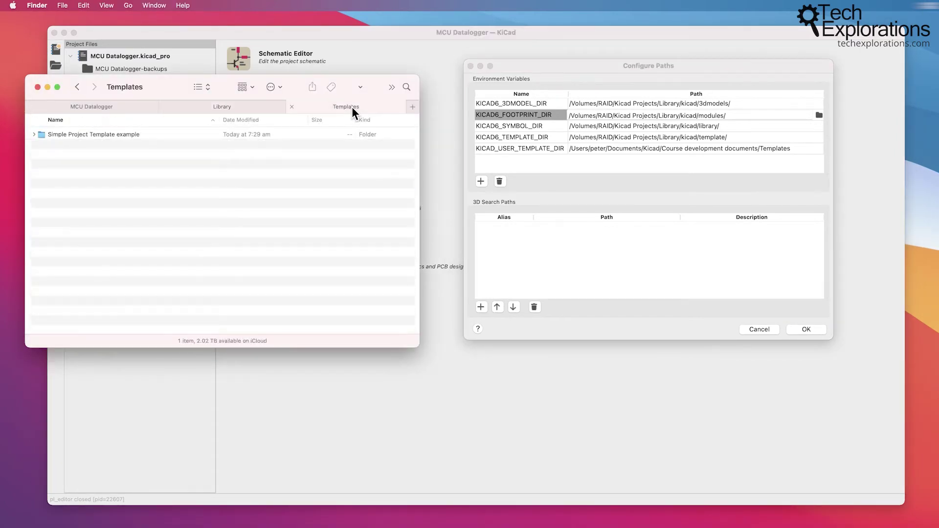
pyautogui.click(77, 135)
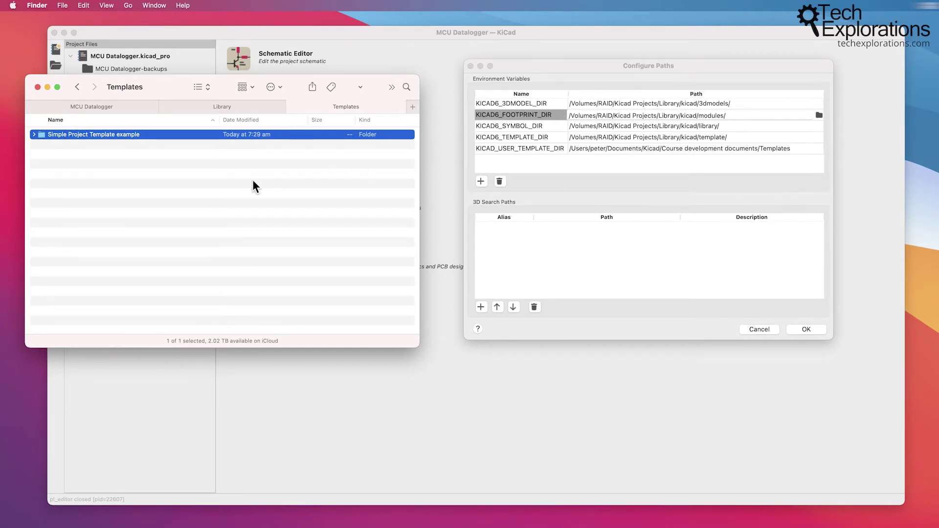
pyautogui.click(186, 181)
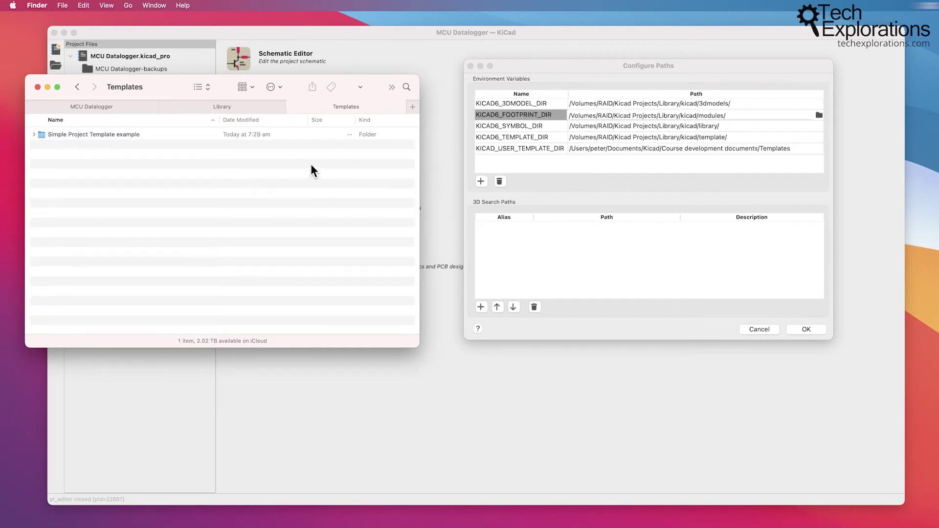
pyautogui.click(34, 134)
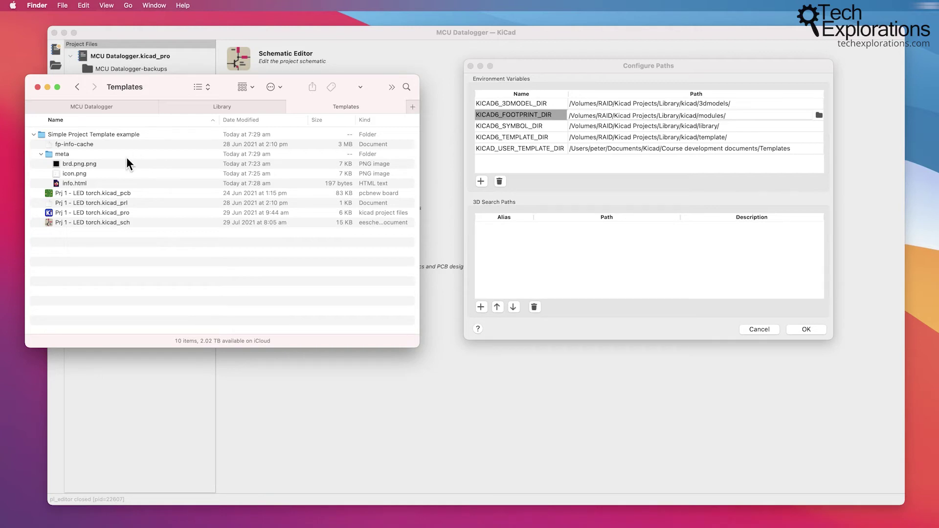
pyautogui.click(209, 106)
pyautogui.moveTo(571, 65); pyautogui.dragTo(585, 54)
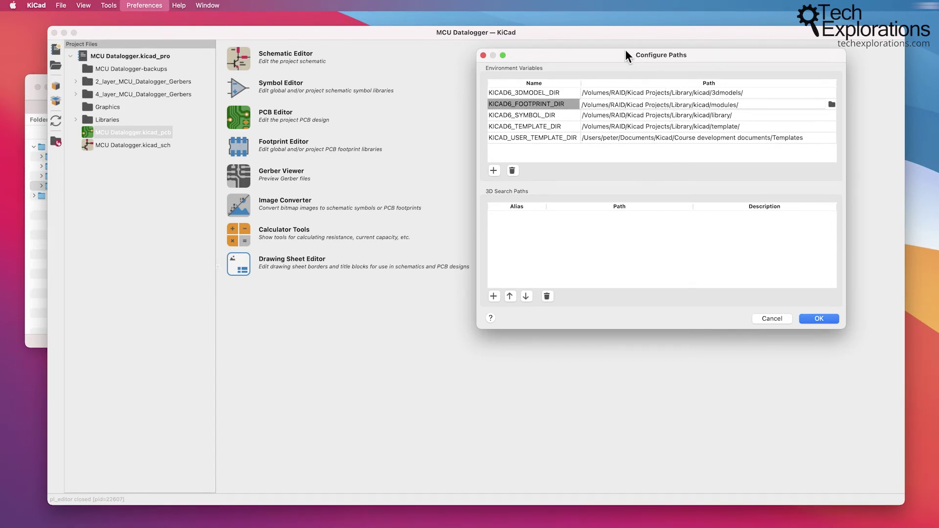
# Shift the Configure Paths dialog further right over the Finder window
pyautogui.moveTo(626, 54); pyautogui.dragTo(642, 49)
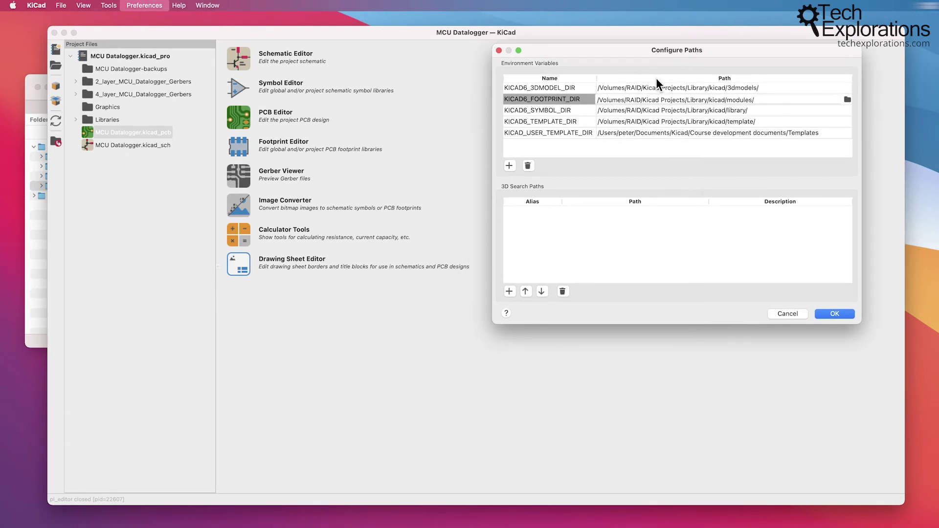
pyautogui.moveTo(635, 49); pyautogui.dragTo(694, 39)
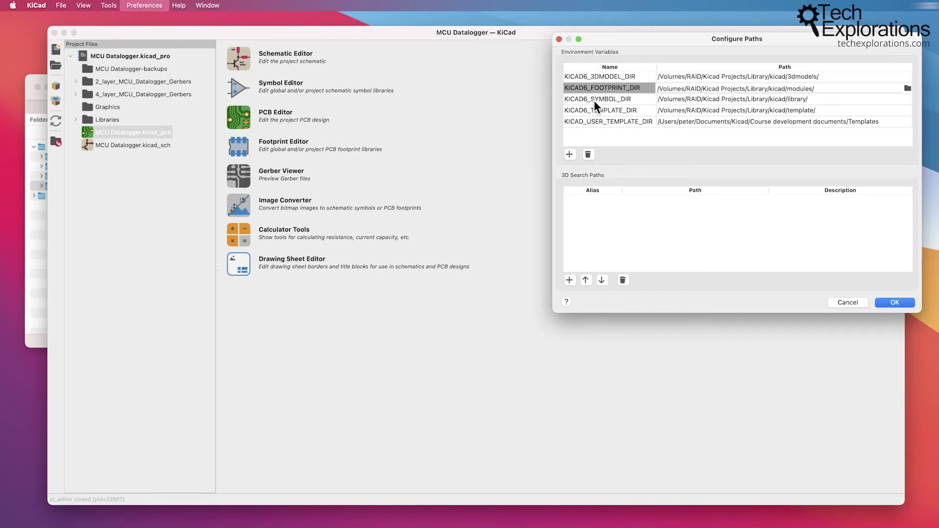
# Close Configure Paths with OK and open Manage Symbol Libraries
pyautogui.click(894, 303)
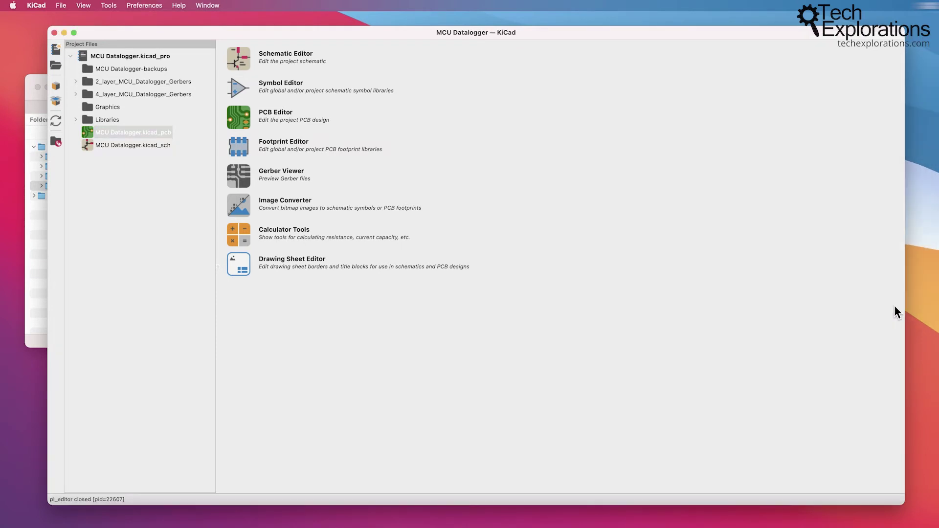
pyautogui.click(156, 5)
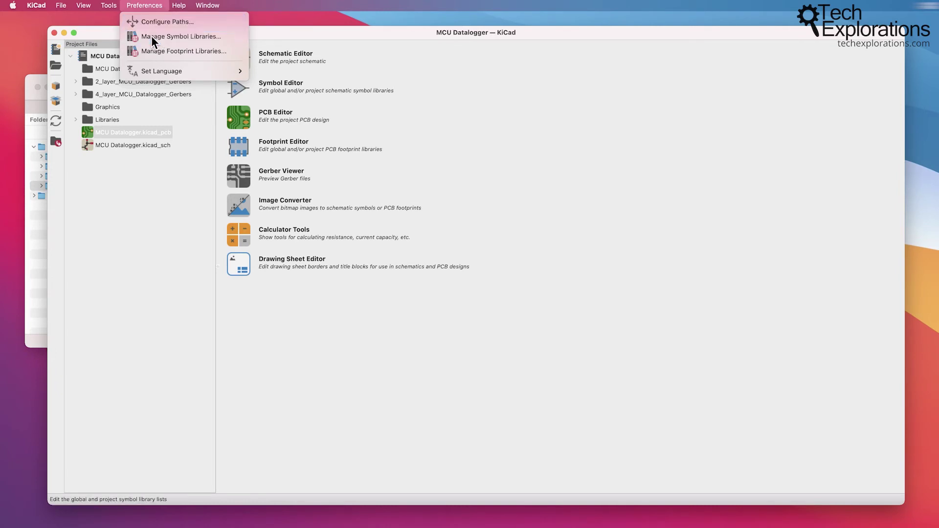
pyautogui.click(151, 36)
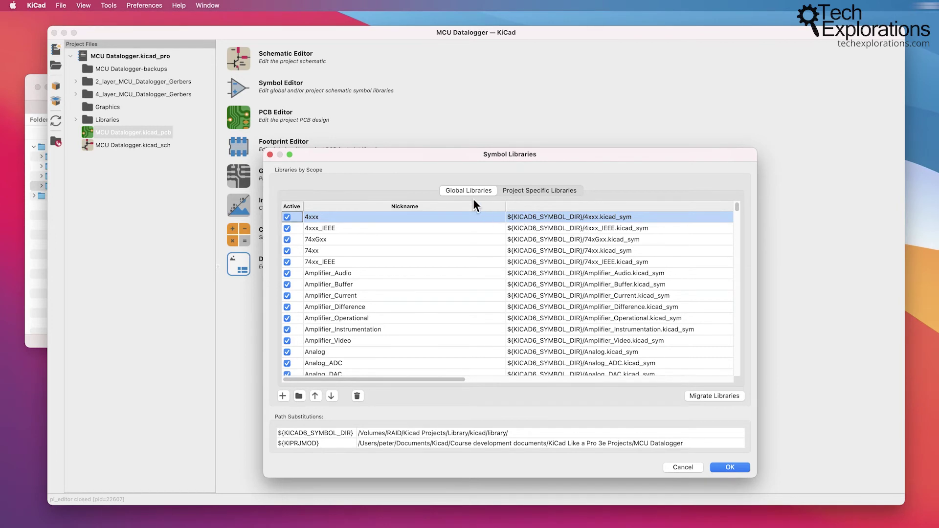
# Inspect a global library path, then show the Project Specific Libraries with ${KIPRJMOD} paths
pyautogui.doubleClick(530, 218)
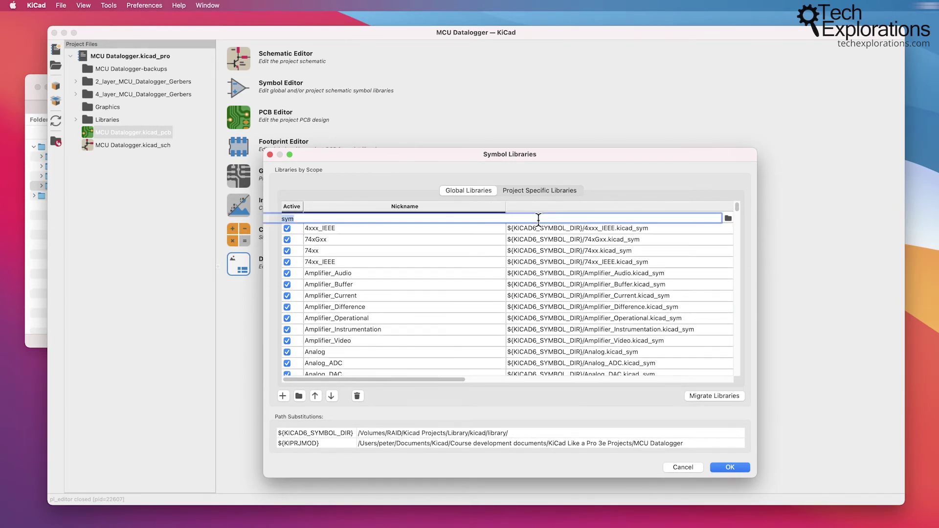
pyautogui.scroll(-5, 546, 328)
pyautogui.scroll(5, 538, 229)
pyautogui.scroll(-5, 571, 228)
pyautogui.click(538, 192)
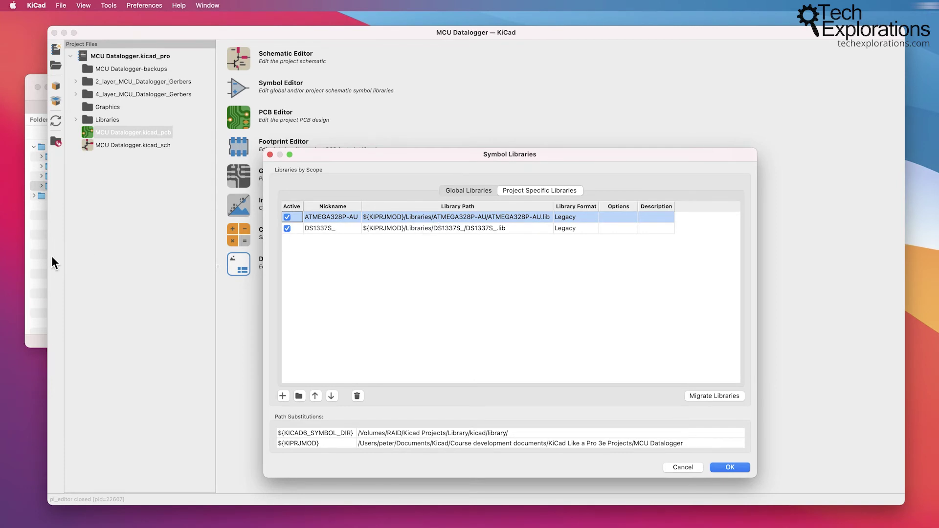
# Open the MCU Datalogger folder in Finder and select ATMega328P-edited.kicad_sym under Libraries
pyautogui.click(35, 259)
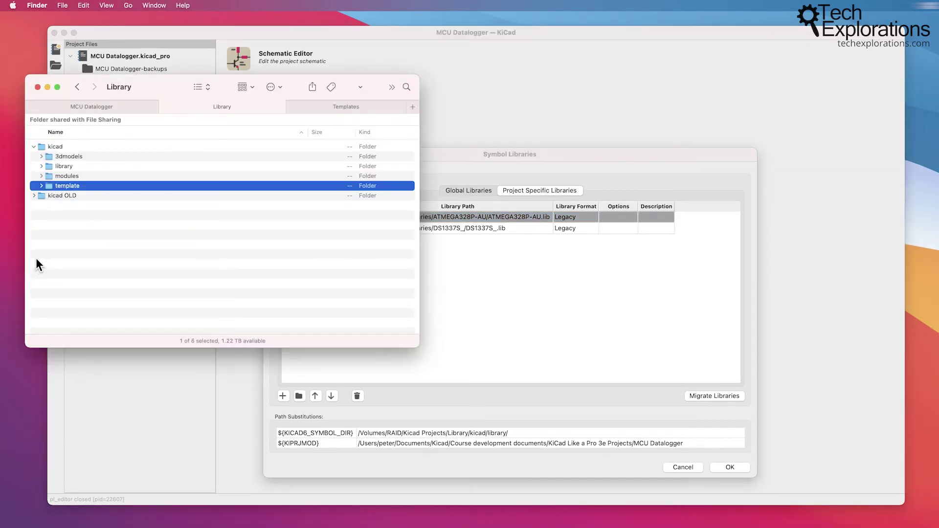
pyautogui.click(92, 103)
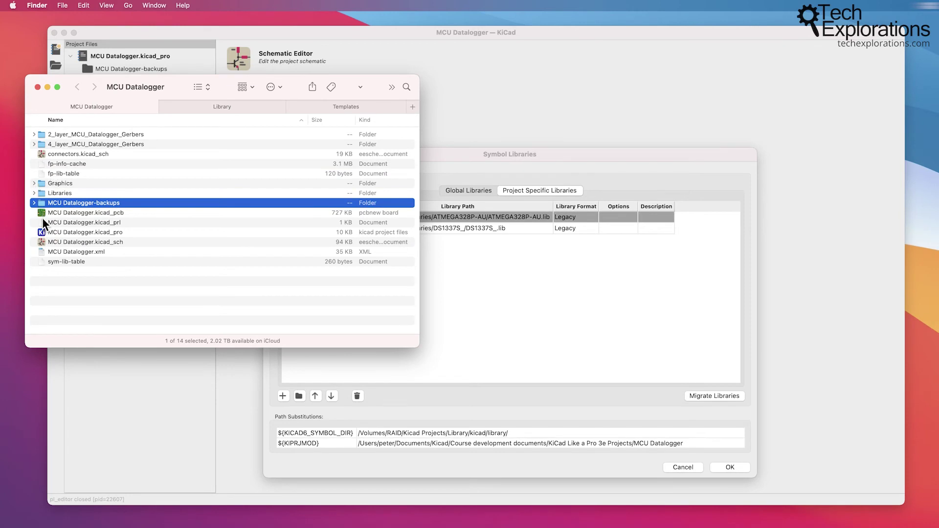
pyautogui.click(34, 193)
pyautogui.click(46, 193)
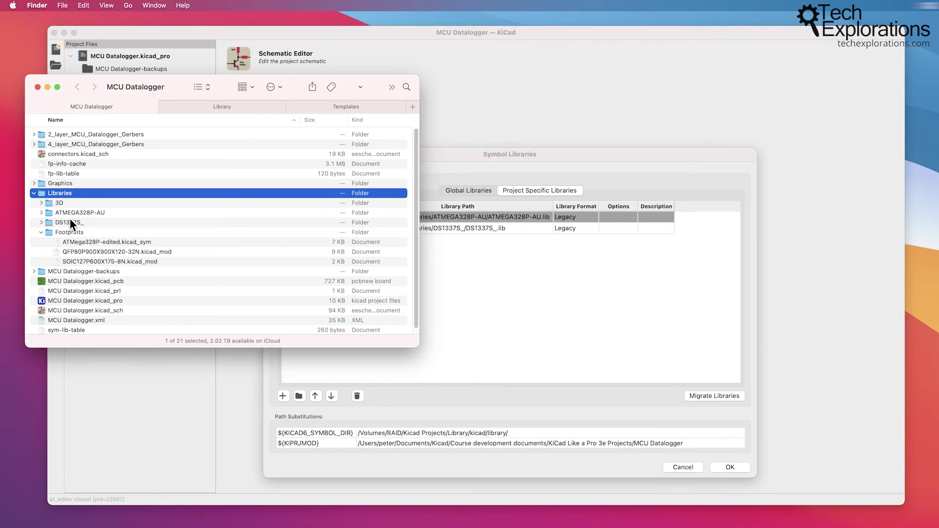
pyautogui.click(137, 243)
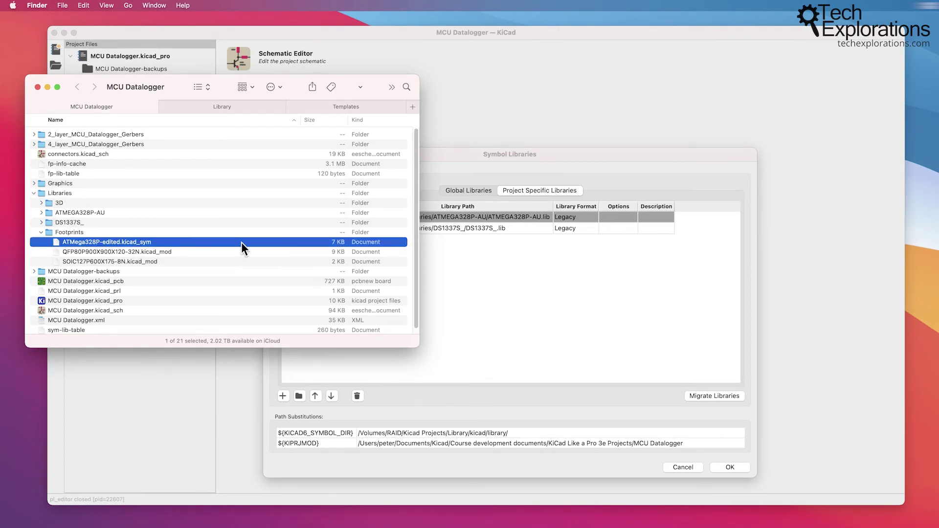
# Expand DS1337S_ to select its .lib and .step files, collapse Libraries, and return to KiCad
pyautogui.click(41, 223)
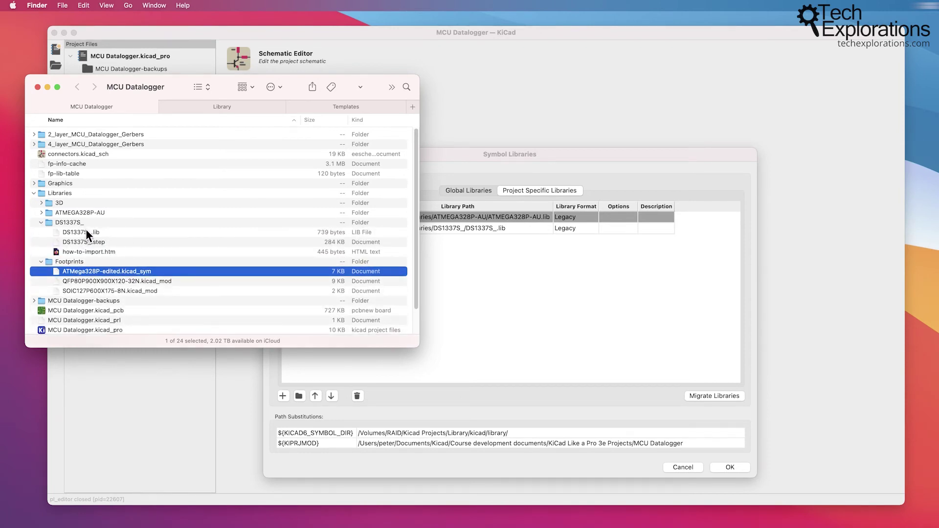
pyautogui.click(86, 231)
pyautogui.click(92, 242)
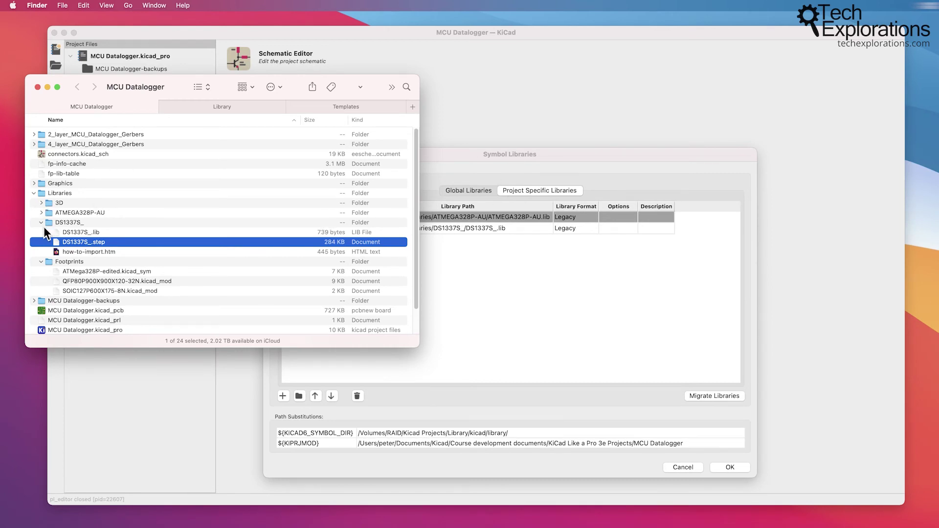
pyautogui.click(33, 193)
pyautogui.click(56, 194)
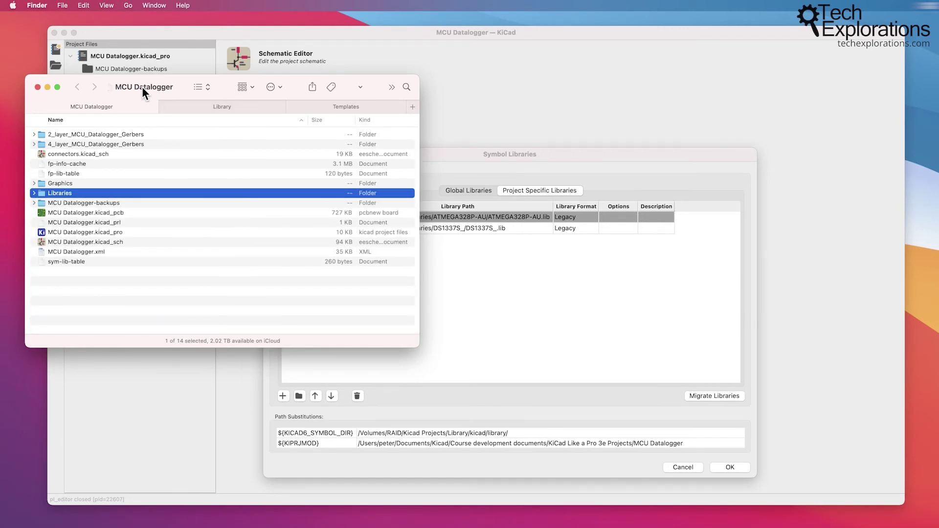
pyautogui.click(520, 155)
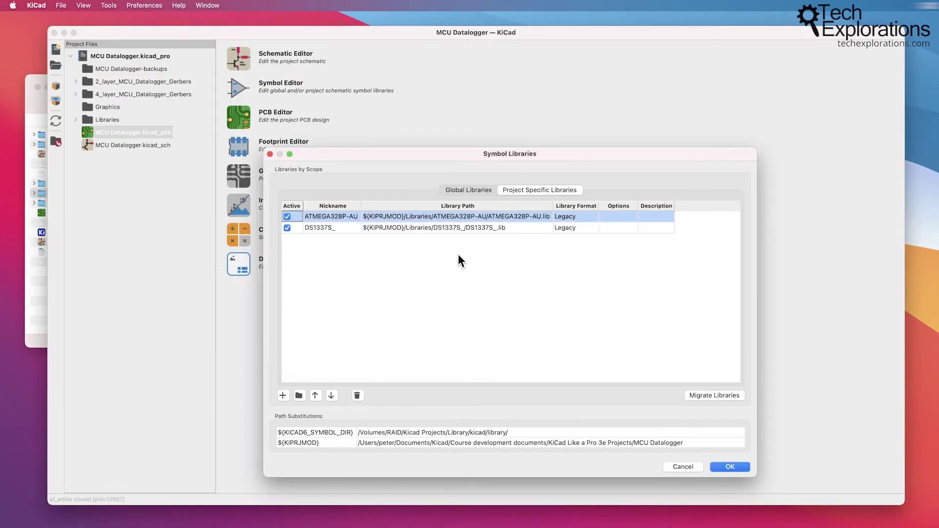
# Cancel the symbol library table, then open and close Manage Footprint Libraries
pyautogui.click(684, 465)
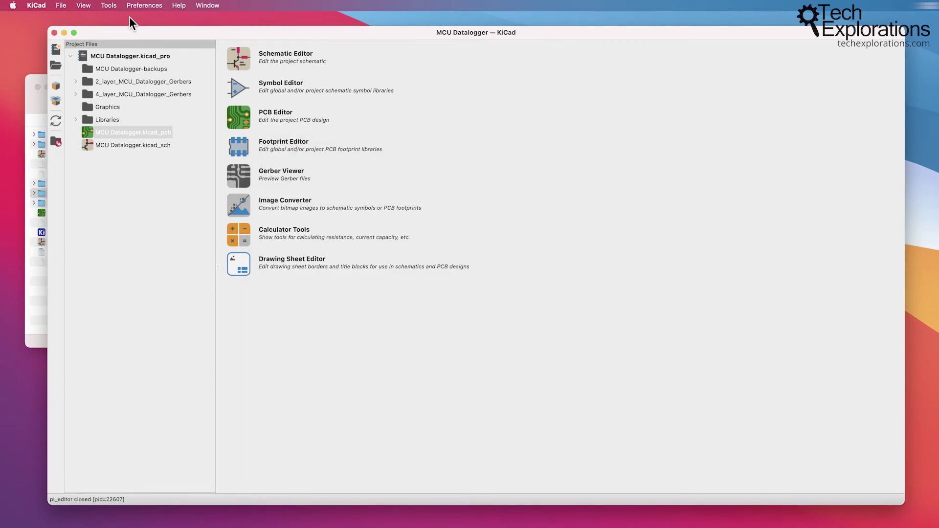
pyautogui.click(144, 5)
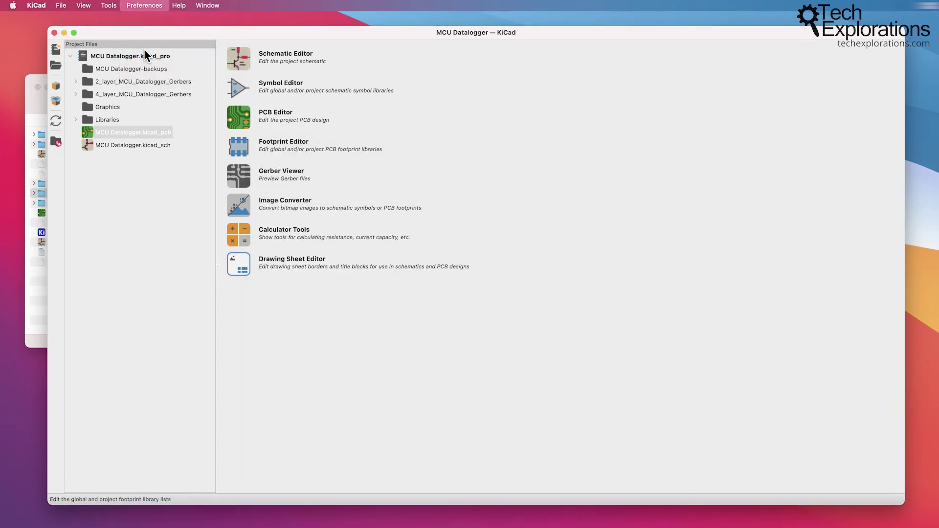
pyautogui.click(143, 49)
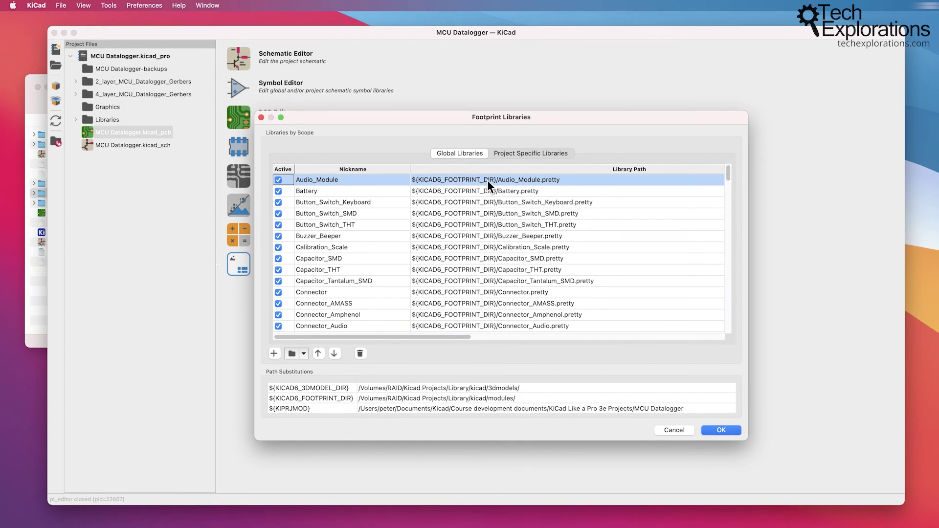
pyautogui.click(261, 118)
# Reopen Configure Paths and select the KICAD6_SYMBOL_DIR variable
pyautogui.click(147, 6)
pyautogui.click(150, 22)
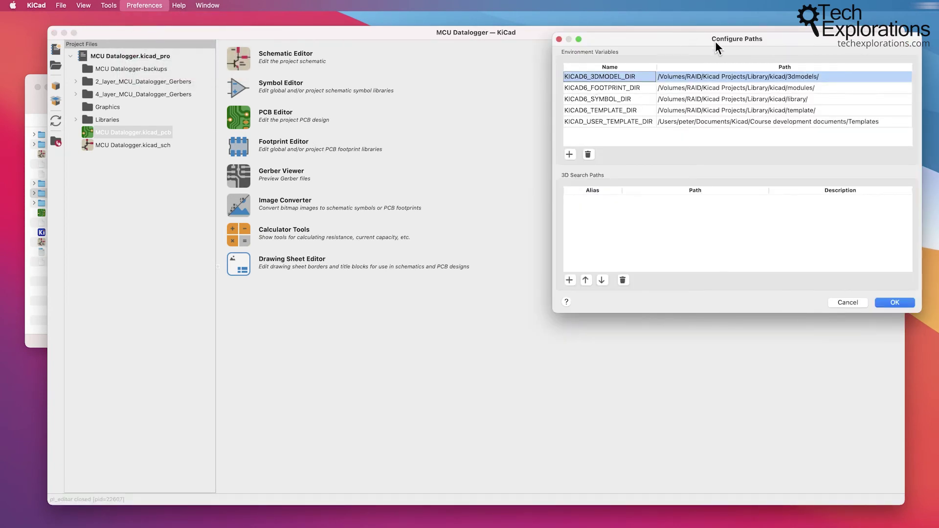
pyautogui.click(600, 100)
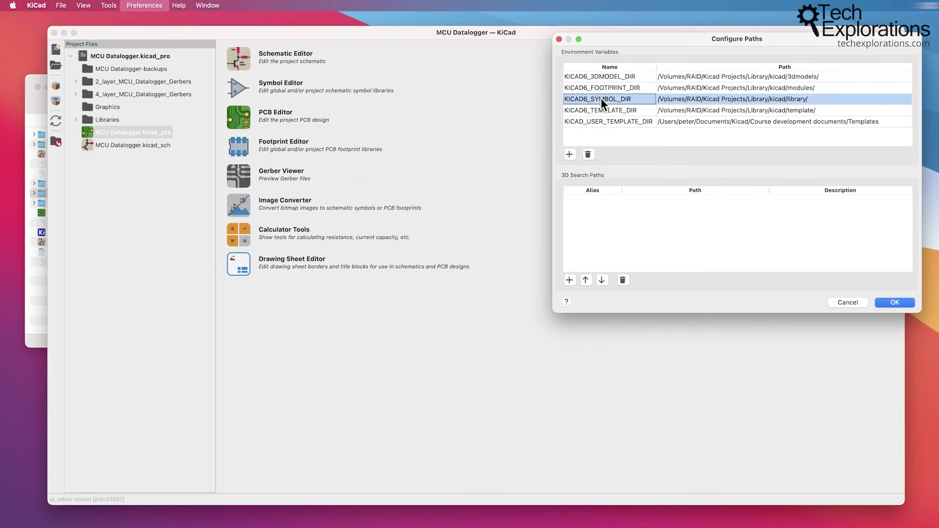
# In Preview, view 2021-08-02_09-02-33.png and outline its ${KIPRJMOD} library path
pyautogui.press('super+Tab')
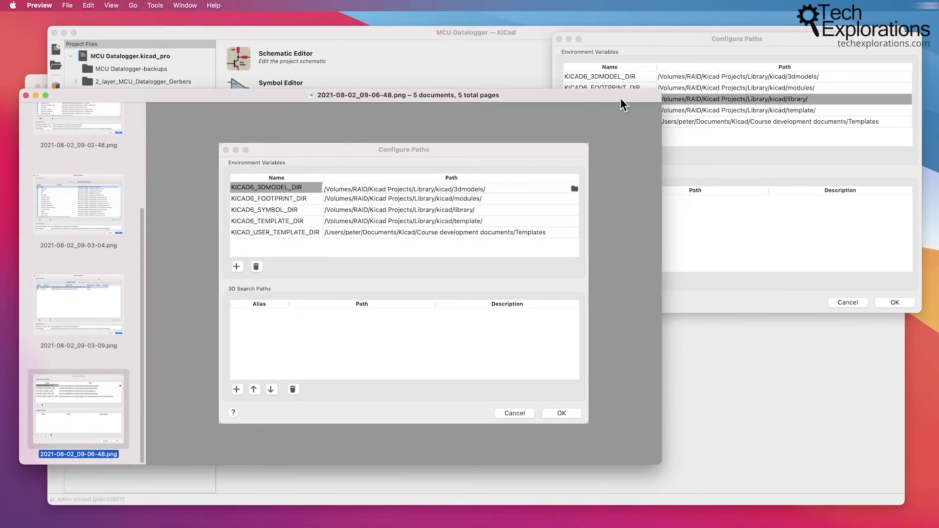
pyautogui.moveTo(660, 90); pyautogui.dragTo(502, 30)
pyautogui.click(737, 38)
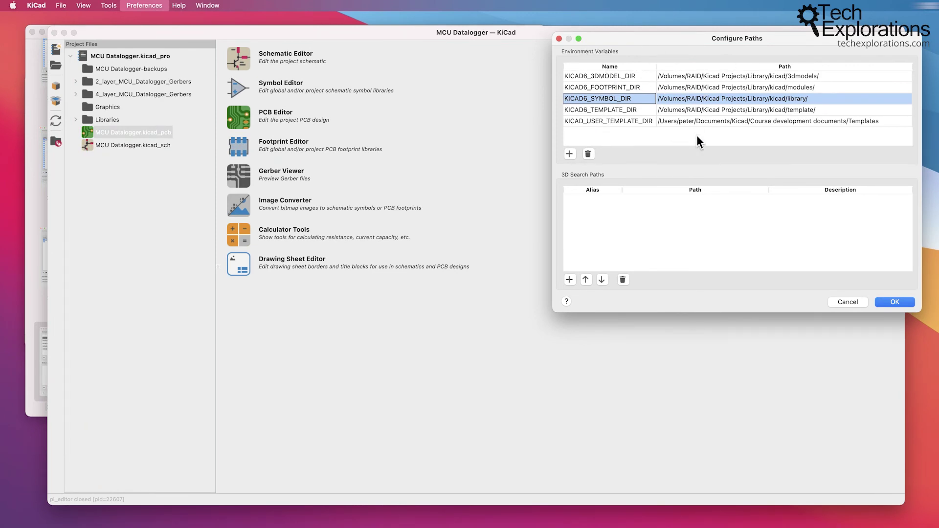
pyautogui.press('super+Tab')
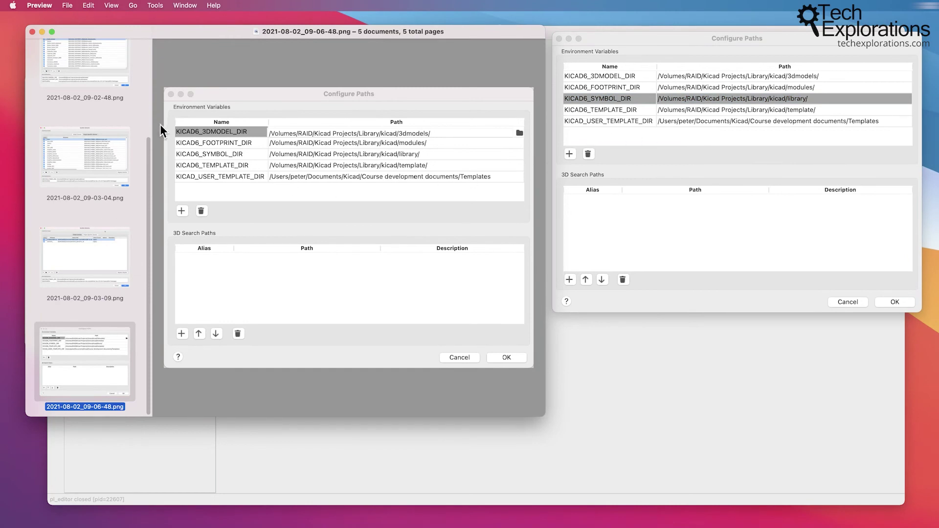
pyautogui.click(79, 74)
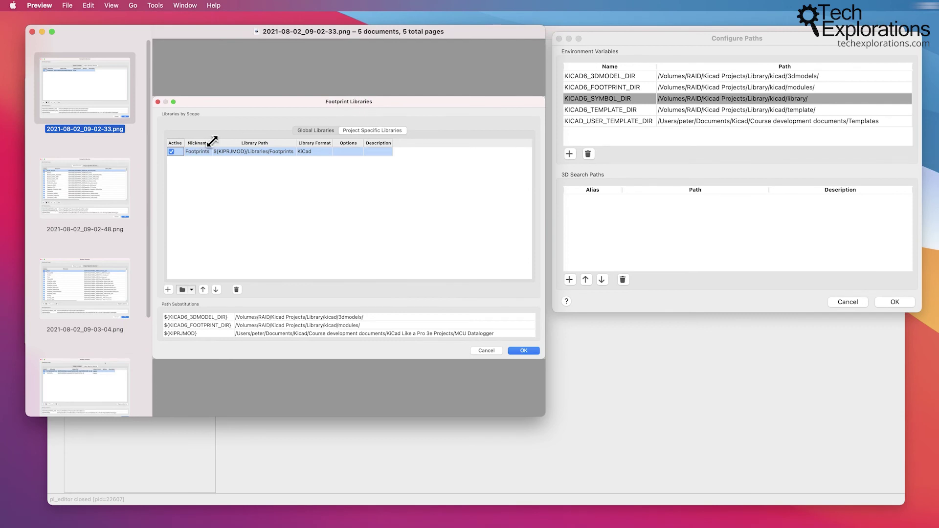
pyautogui.moveTo(210, 140); pyautogui.dragTo(250, 163)
# View the 2021-08-02_09-02-48.png footprint library screenshot, widening and moving the window left
pyautogui.click(97, 195)
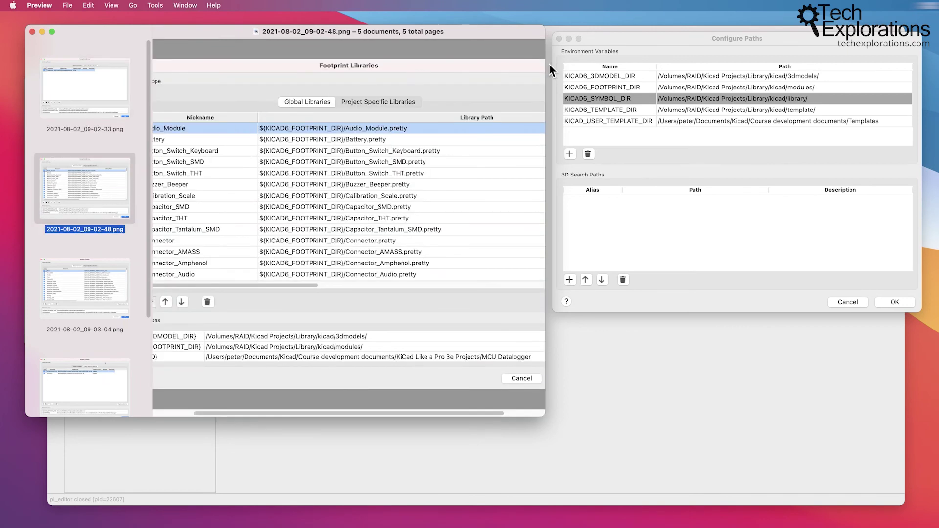
pyautogui.moveTo(546, 67); pyautogui.dragTo(655, 70)
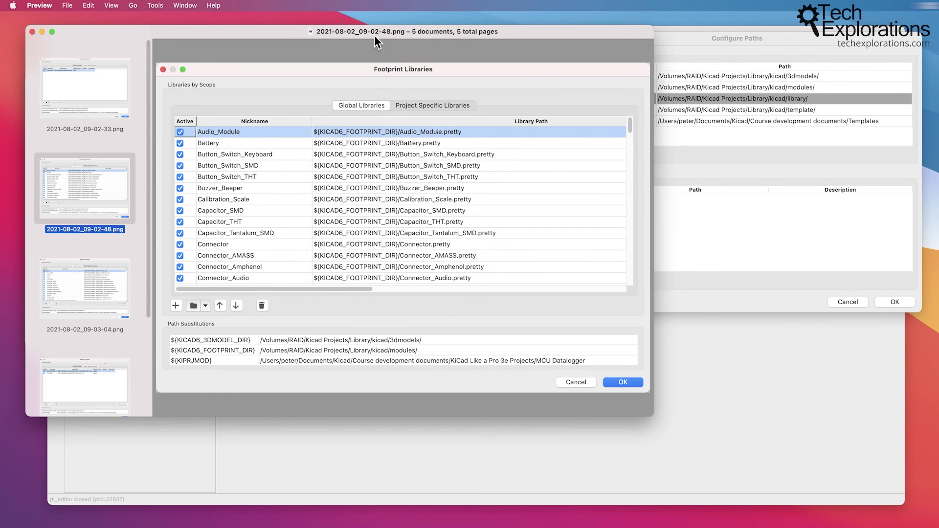
pyautogui.moveTo(373, 34); pyautogui.dragTo(351, 37)
pyautogui.click(594, 77)
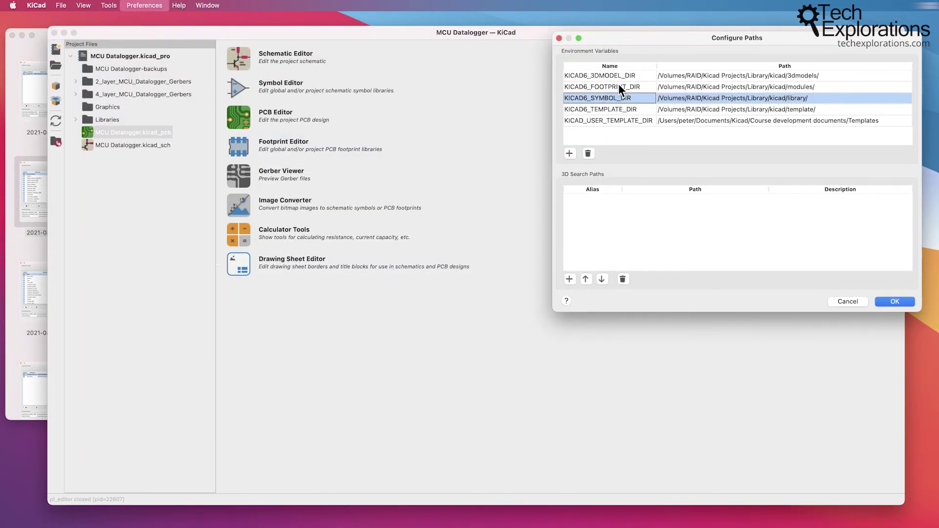
pyautogui.click(43, 35)
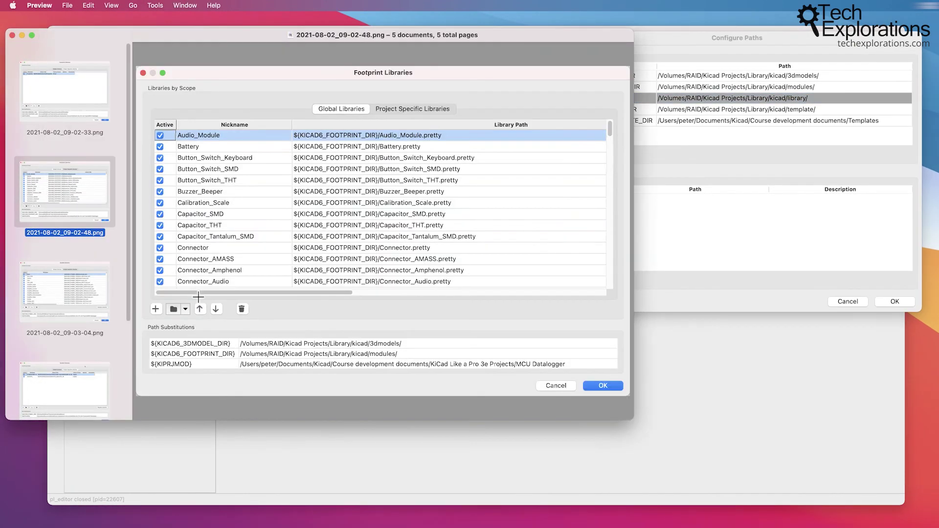
# Outline the path substitution names, then close Preview and return to Configure Paths
pyautogui.moveTo(150, 334); pyautogui.dragTo(239, 371)
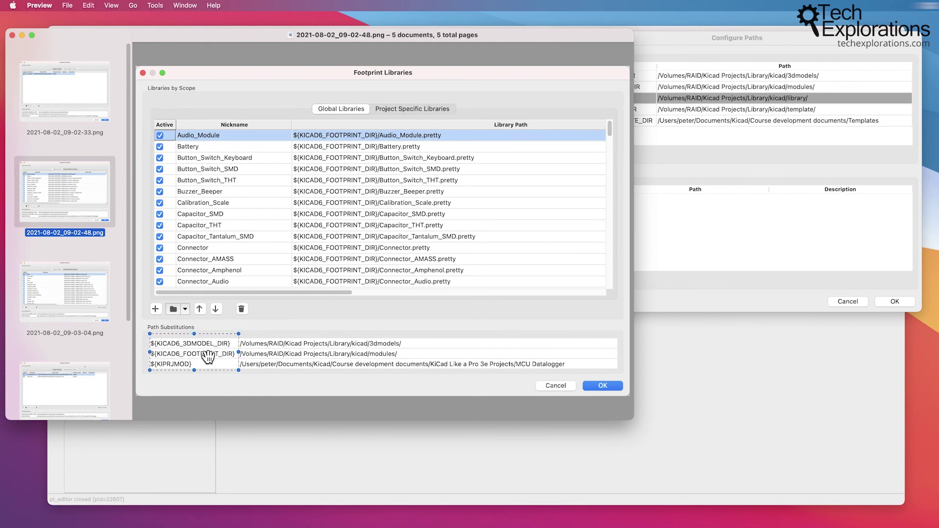
pyautogui.click(399, 319)
pyautogui.scroll(-5, 50, 271)
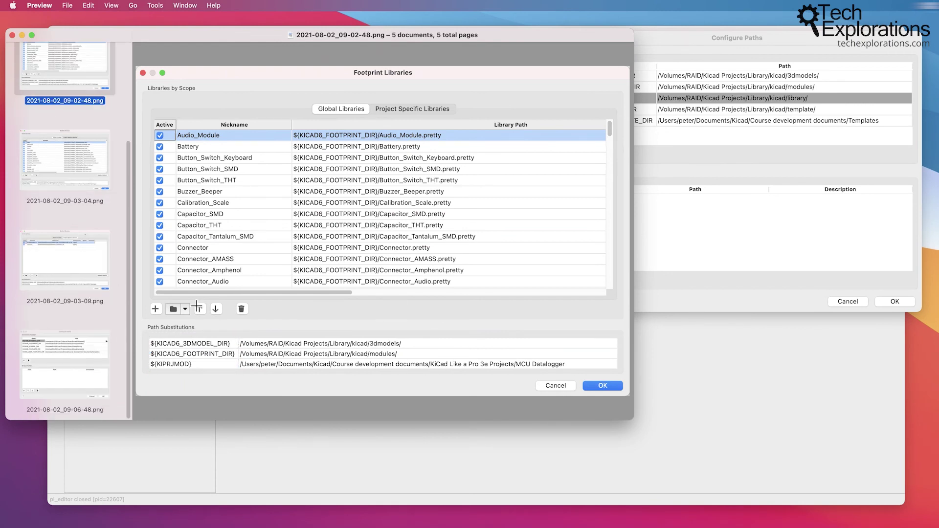
pyautogui.scroll(5, 81, 199)
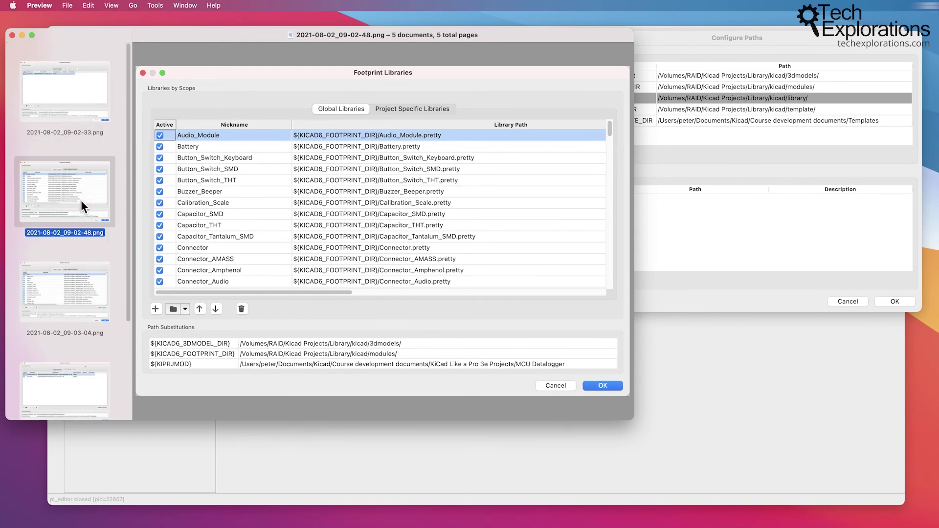
pyautogui.click(12, 35)
pyautogui.click(760, 39)
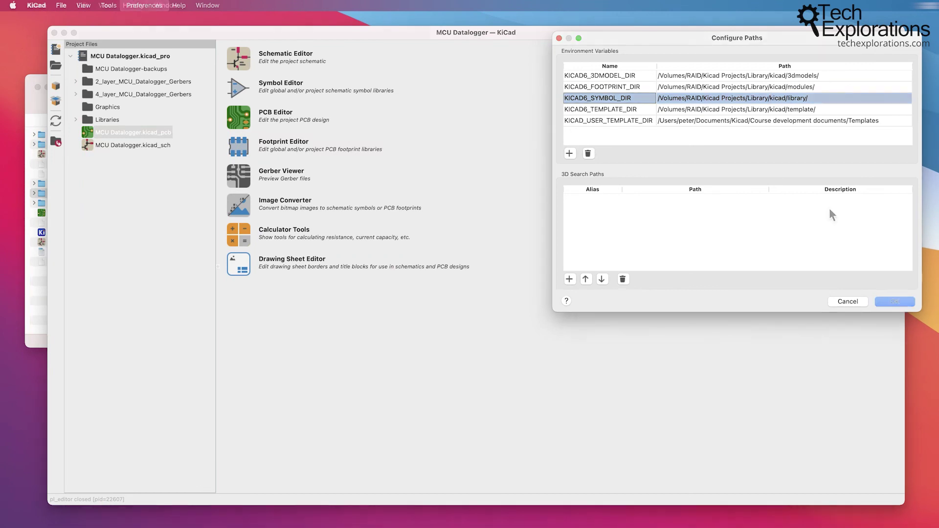
# Confirm the Configure Paths dialog with OK, leaving all environment variable paths unchanged
pyautogui.click(891, 304)
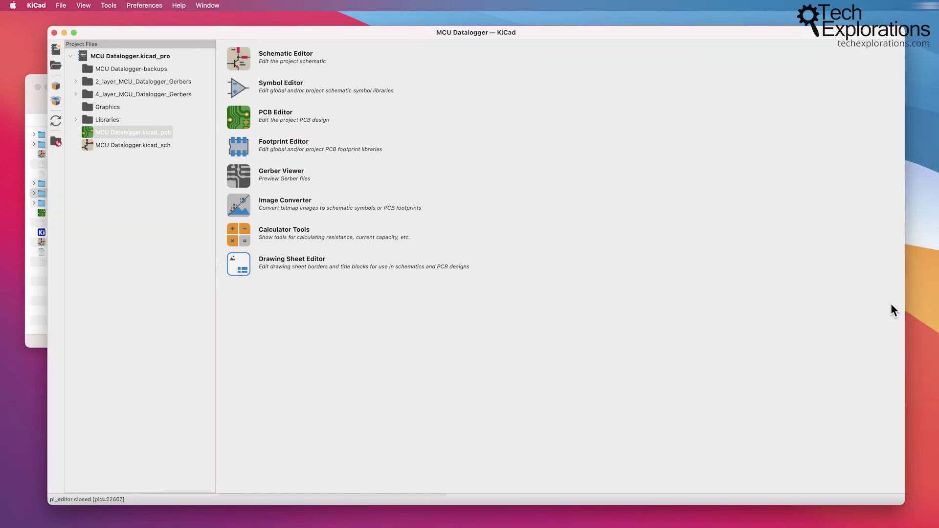